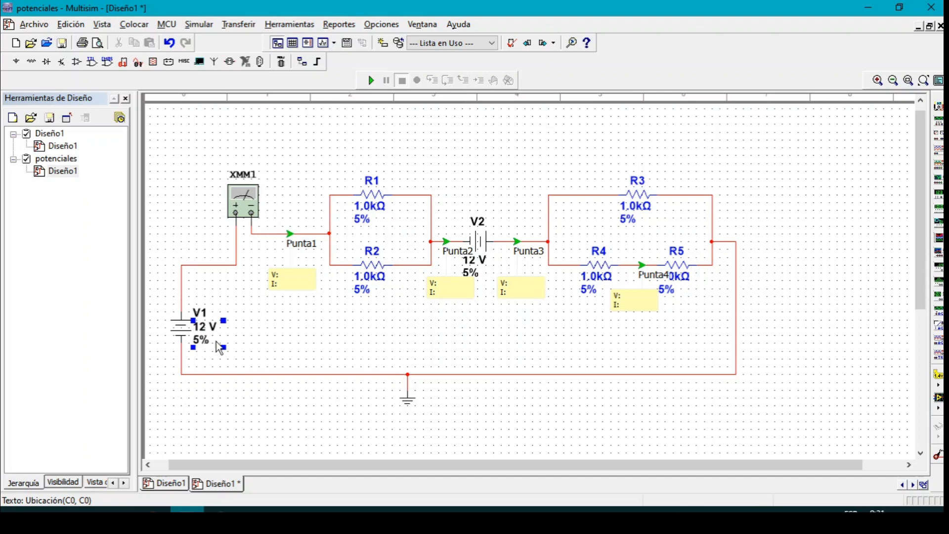
# - Examine the voltage and current readout boxes of the test probes in the finished potenciales circuit
pyautogui.click(291, 286)
pyautogui.click(461, 285)
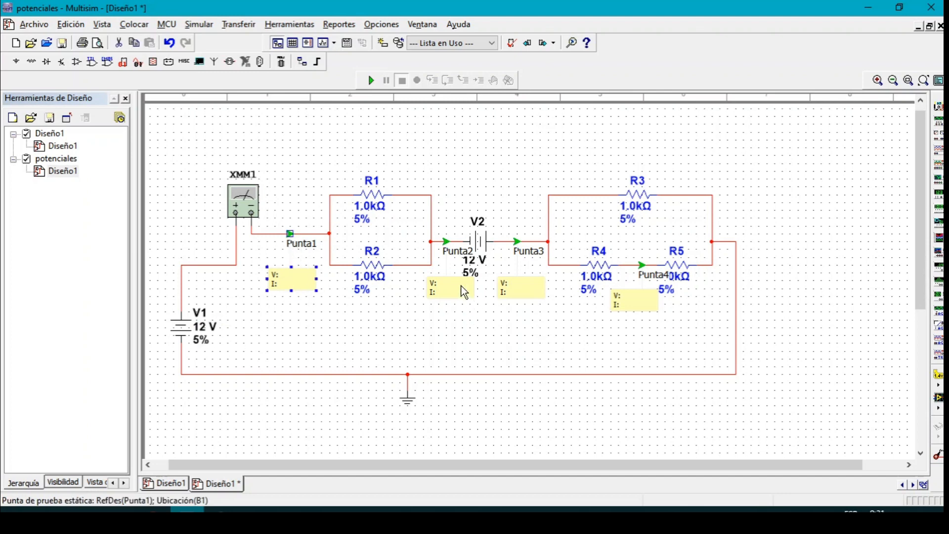
pyautogui.click(527, 292)
pyautogui.click(646, 299)
pyautogui.click(508, 298)
pyautogui.click(465, 290)
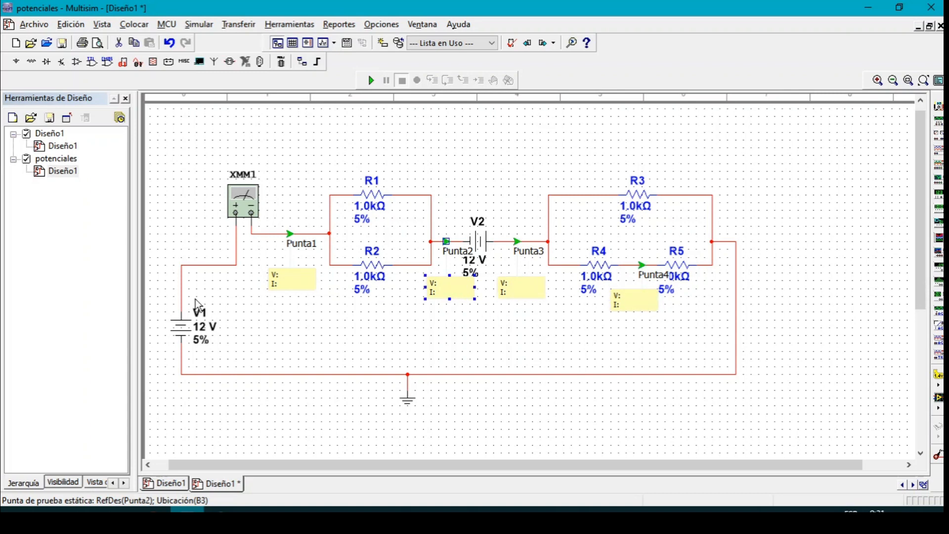
# - Switch to the empty Diseño1 schematic and choose the 1.0k component from the RESISTOR family of the Basic group
pyautogui.doubleClick(68, 148)
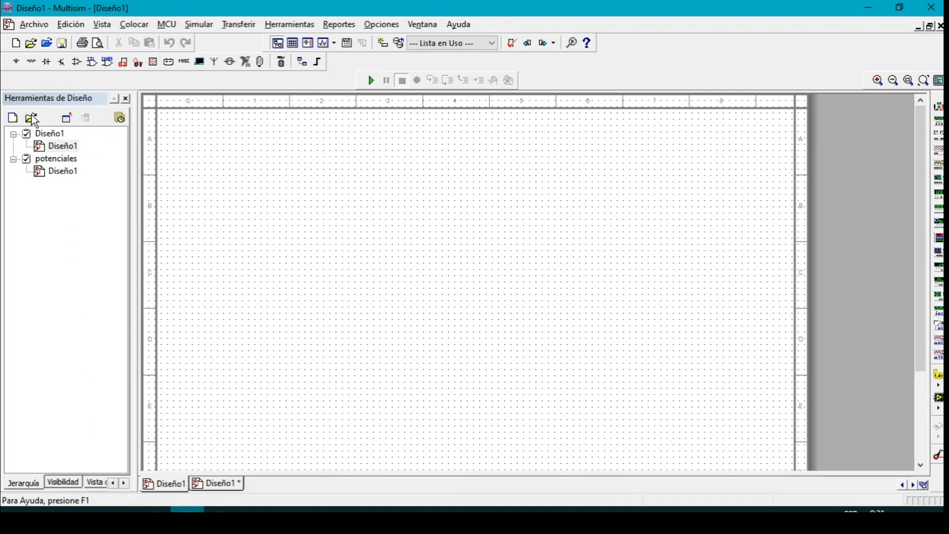
pyautogui.click(32, 62)
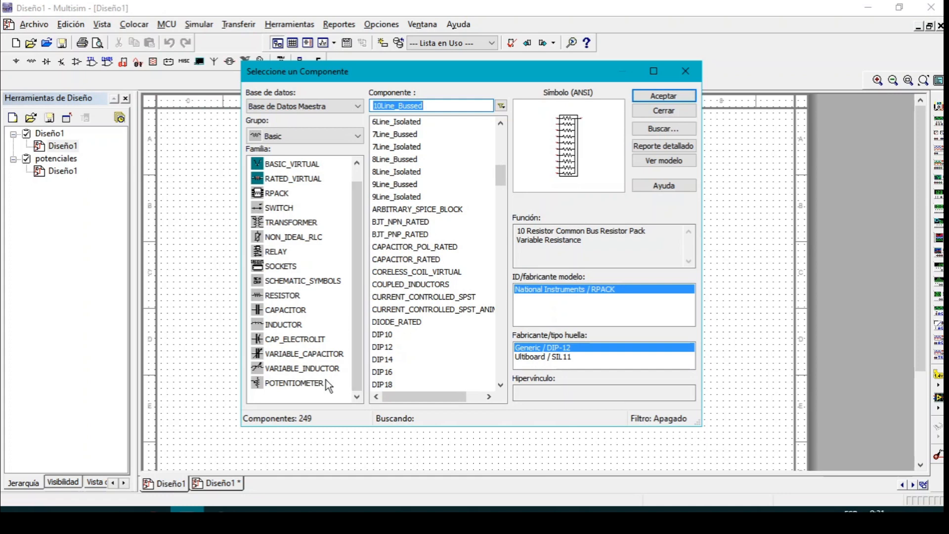
pyautogui.click(286, 298)
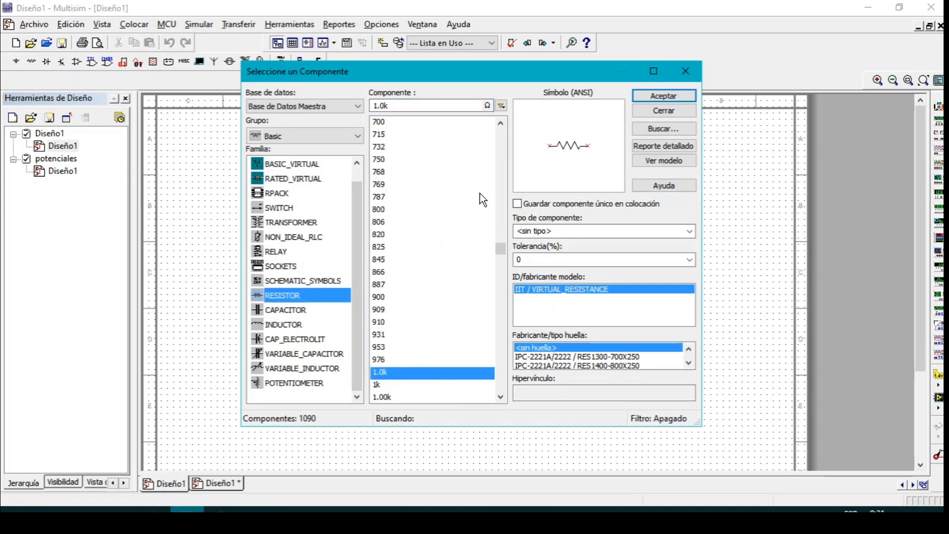
pyautogui.moveTo(472, 74); pyautogui.dragTo(470, 43)
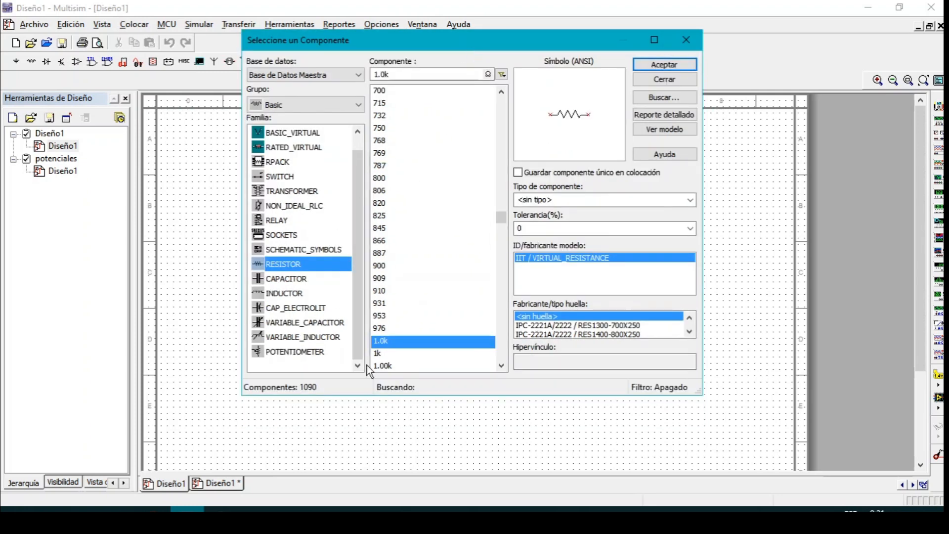
pyautogui.click(422, 342)
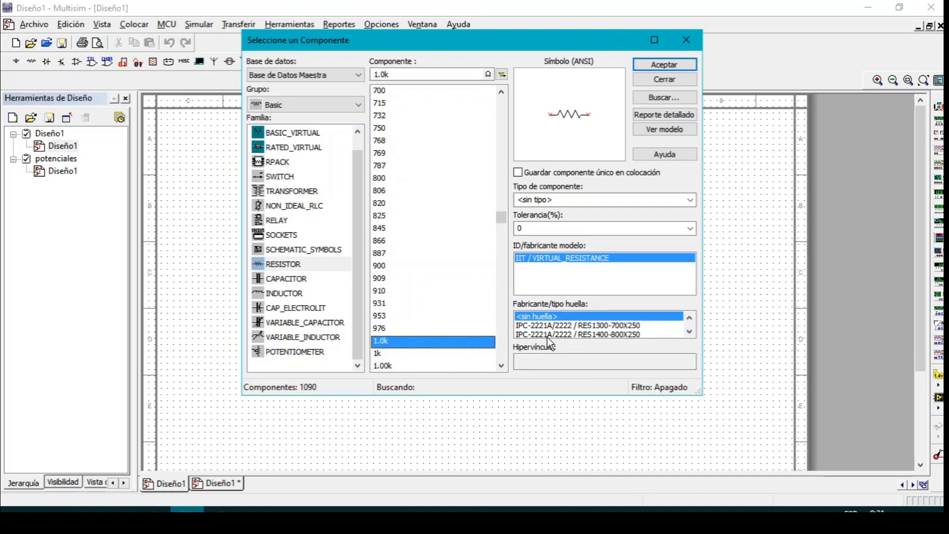
# - Set the resistor's component type to Carbon Film and its tolerance to 5%
pyautogui.click(695, 201)
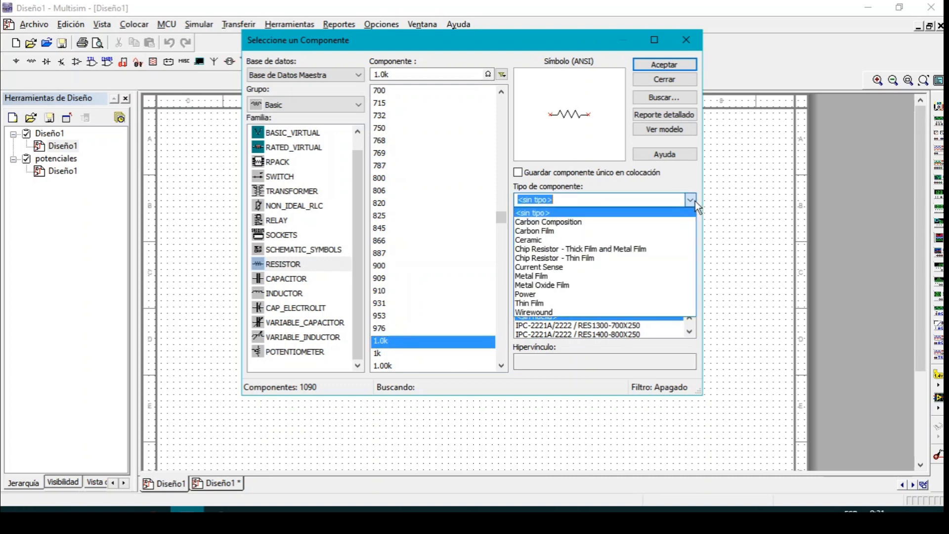
pyautogui.click(659, 232)
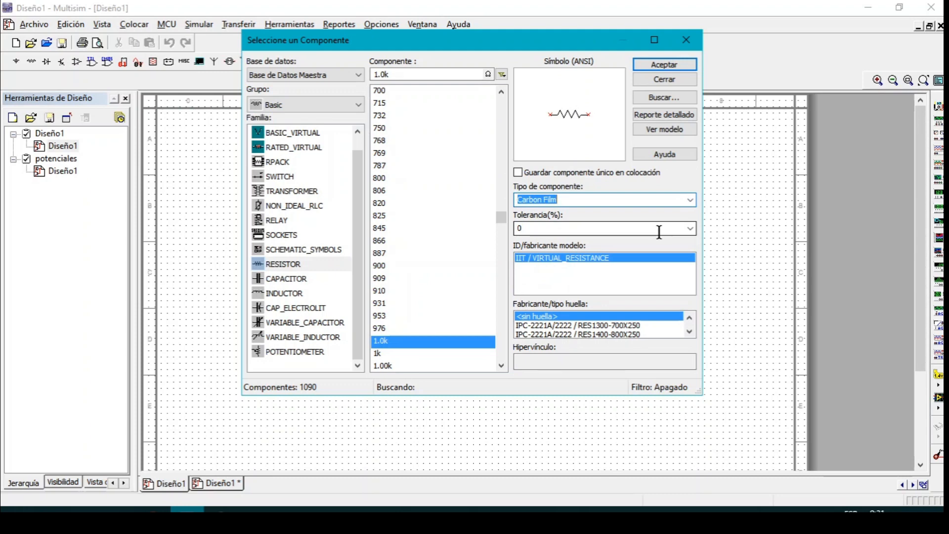
pyautogui.click(689, 229)
pyautogui.click(636, 288)
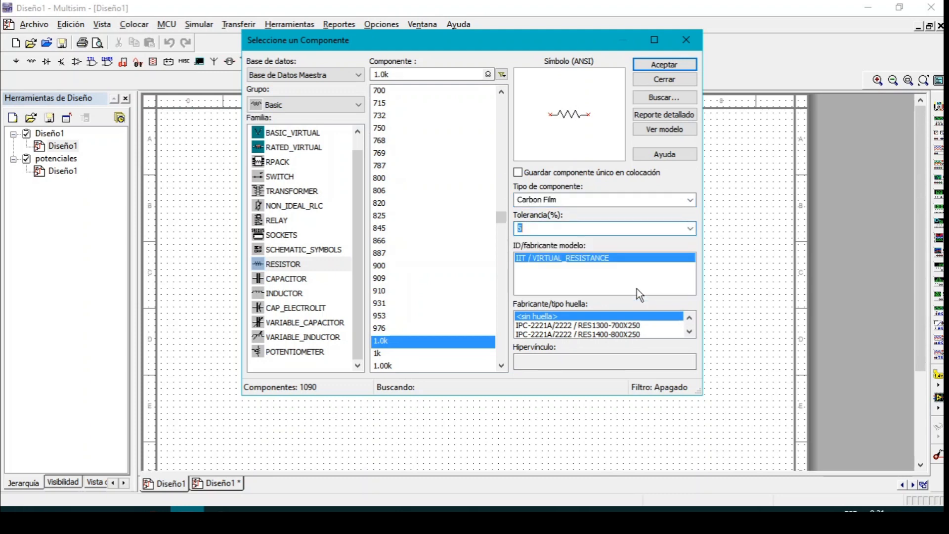
# - Assign the footprint IPC-2221A/2222 / RES2600-2000X550 to the resistor
pyautogui.click(688, 332)
pyautogui.click(688, 332)
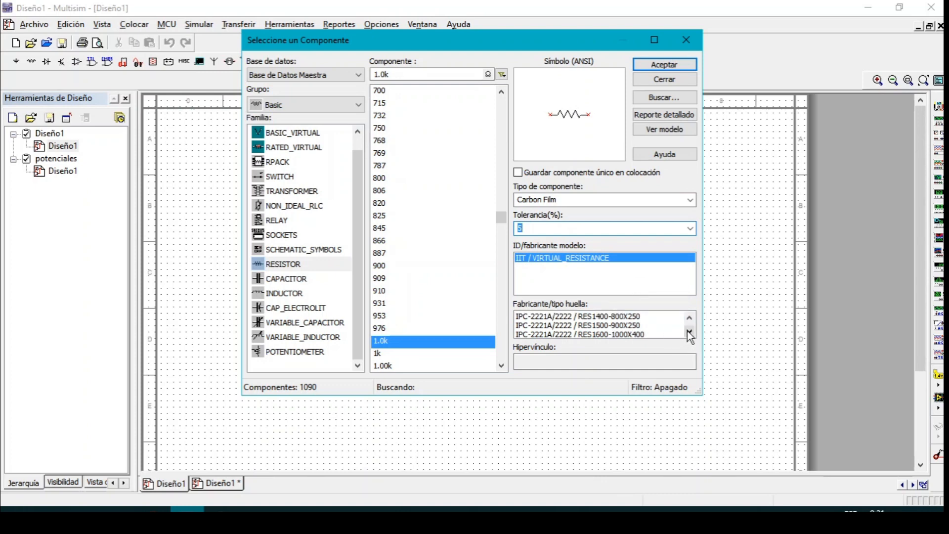
pyautogui.click(688, 332)
pyautogui.click(687, 332)
pyautogui.click(687, 332)
pyautogui.click(688, 332)
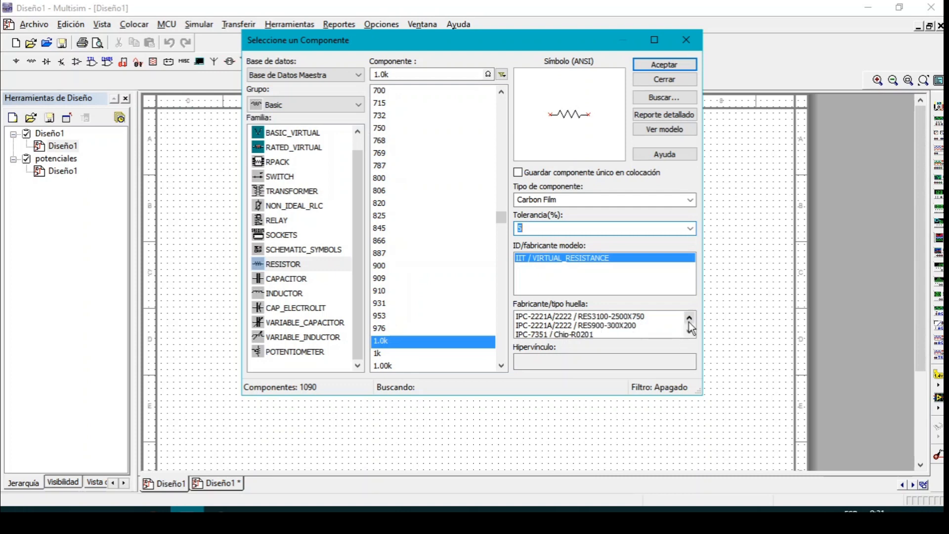
pyautogui.click(688, 321)
pyautogui.click(688, 321)
pyautogui.click(689, 321)
pyautogui.click(643, 332)
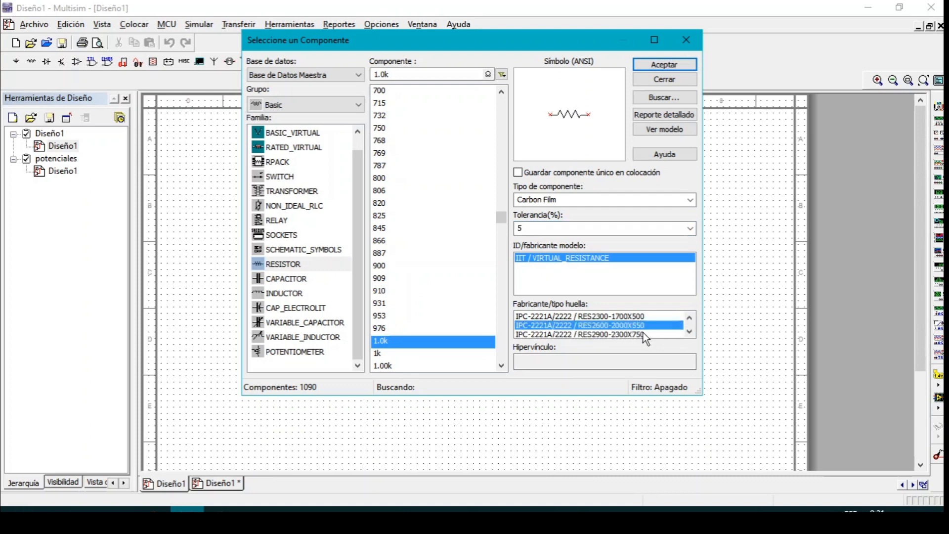
pyautogui.click(689, 318)
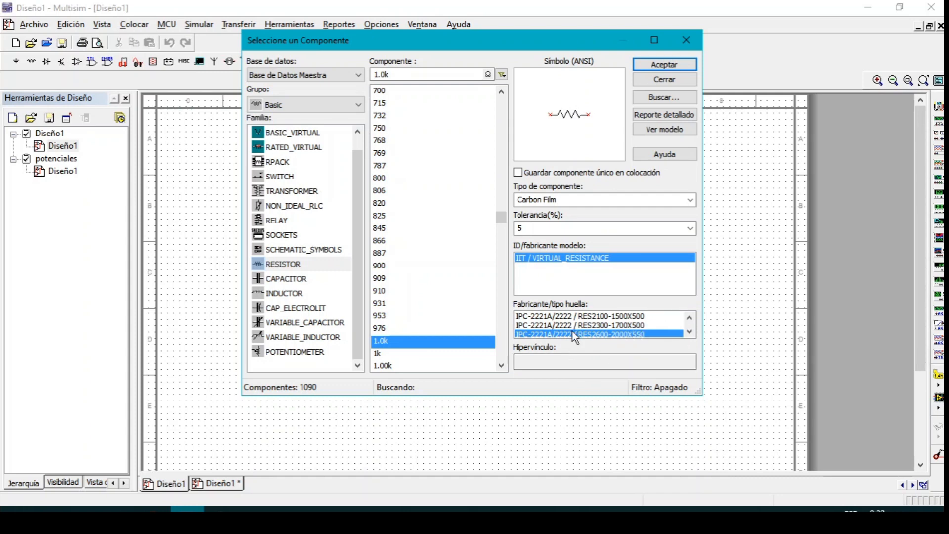
# - Place a single 1.0k resistor in the left half of the sheet and shift it slightly down and left
pyautogui.click(656, 62)
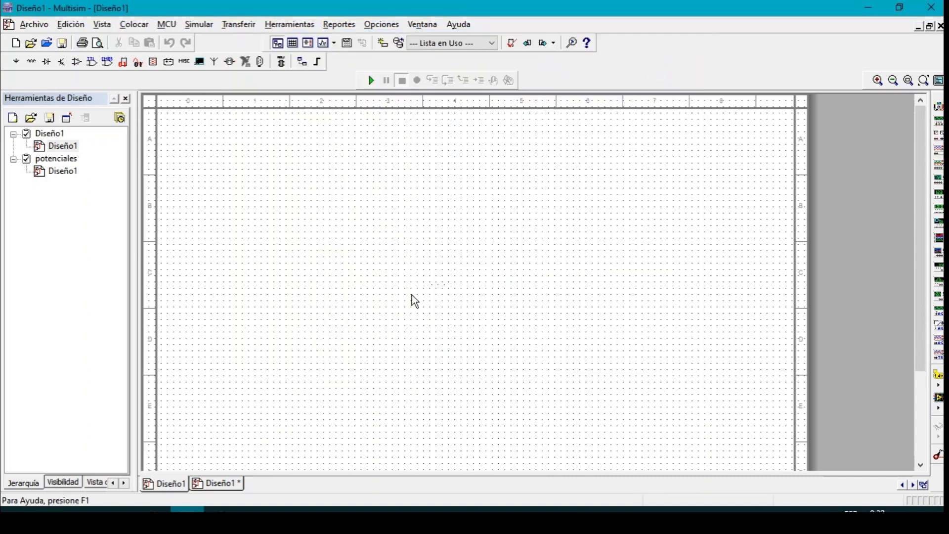
pyautogui.click(322, 260)
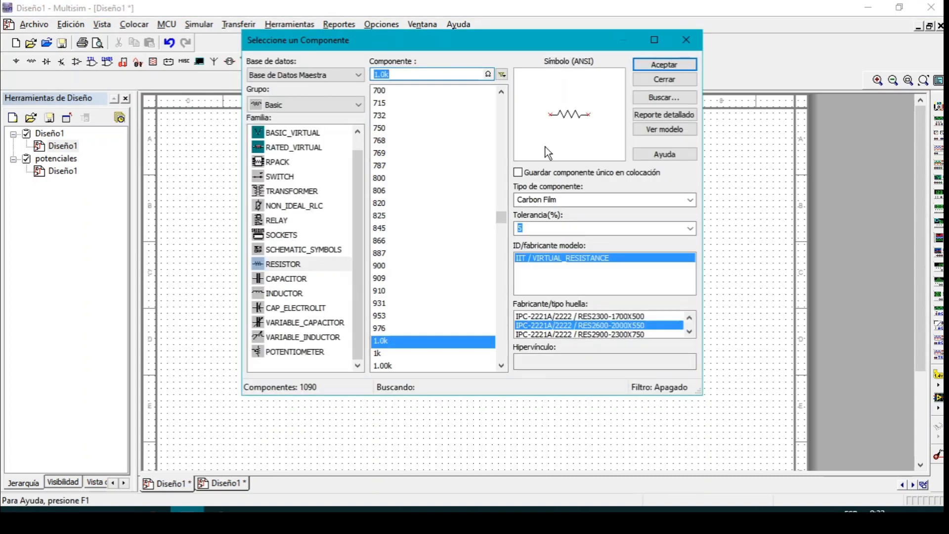
pyautogui.click(695, 81)
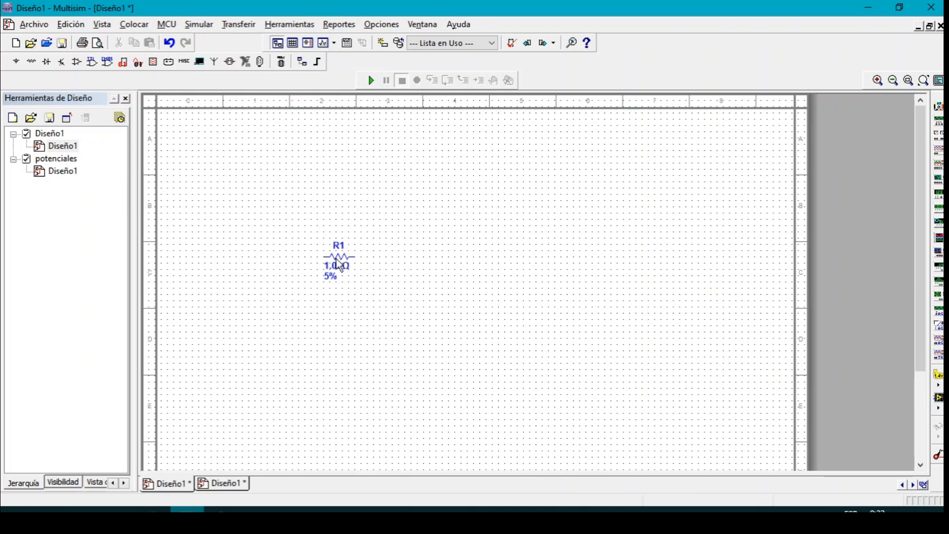
pyautogui.moveTo(340, 267)
pyautogui.mouseDown()
pyautogui.moveTo(414, 267)
pyautogui.moveTo(330, 275)
pyautogui.mouseUp()
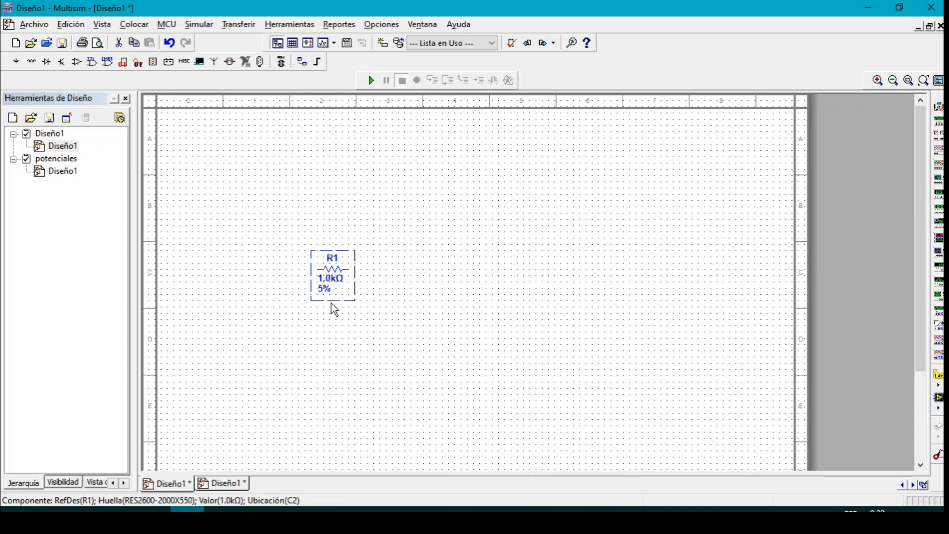
# - Paste a copy of resistor R1 below it and line the two resistors up vertically
pyautogui.hotkey('ctrl', 'v')
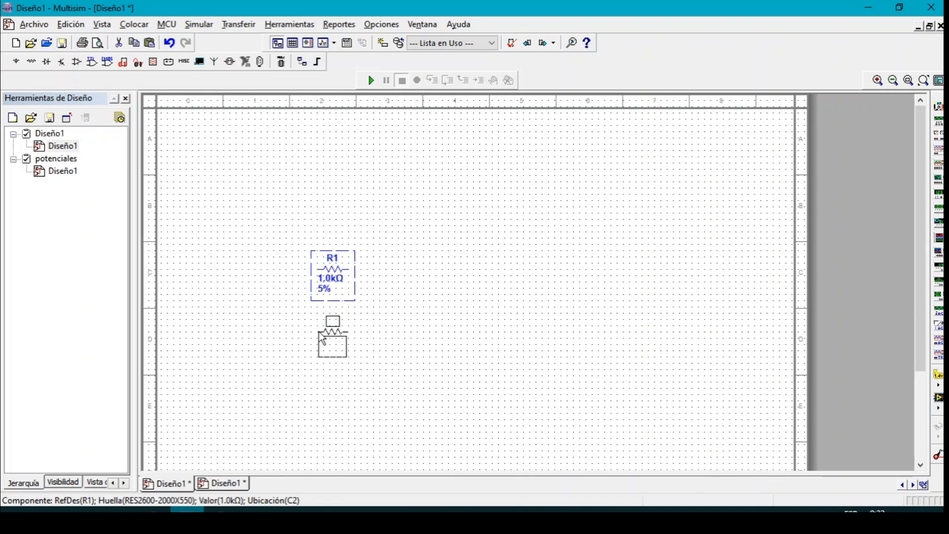
pyautogui.click(327, 345)
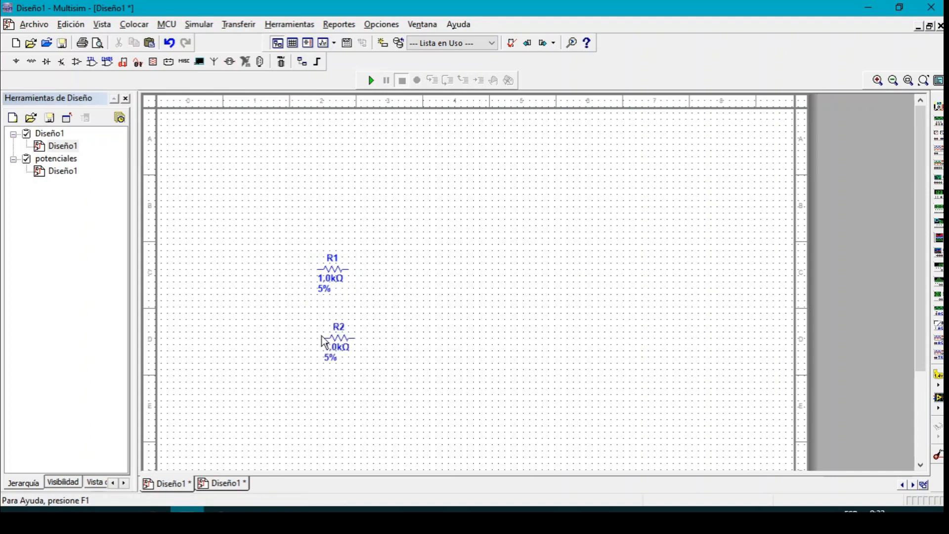
pyautogui.hotkey('ctrl', 'v')
pyautogui.press('Escape')
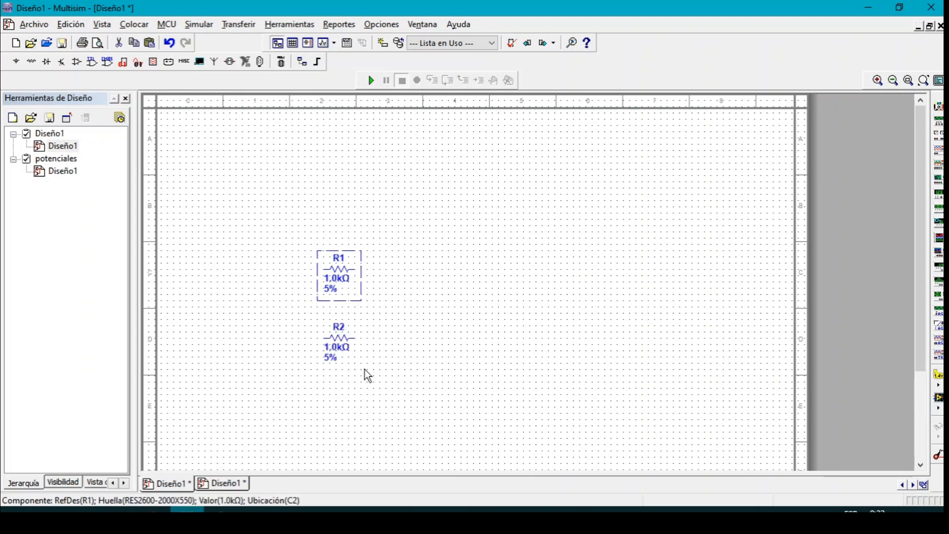
# - Paste three more copies of the resistor on the right half of the sheet: one above and two side by side below it
pyautogui.hotkey('ctrl', 'v')
pyautogui.click(561, 265)
pyautogui.hotkey('ctrl', 'v')
pyautogui.click(511, 346)
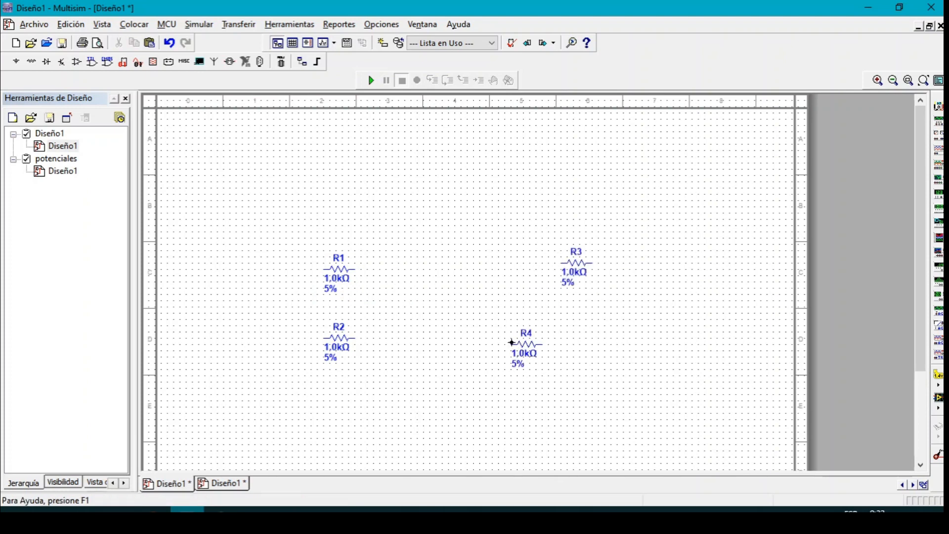
pyautogui.hotkey('ctrl', 'v')
pyautogui.click(604, 343)
# - Move R4 and R5 together up closer to R3, and move R2 up closer to R1 at the same height
pyautogui.moveTo(513, 324); pyautogui.dragTo(707, 375)
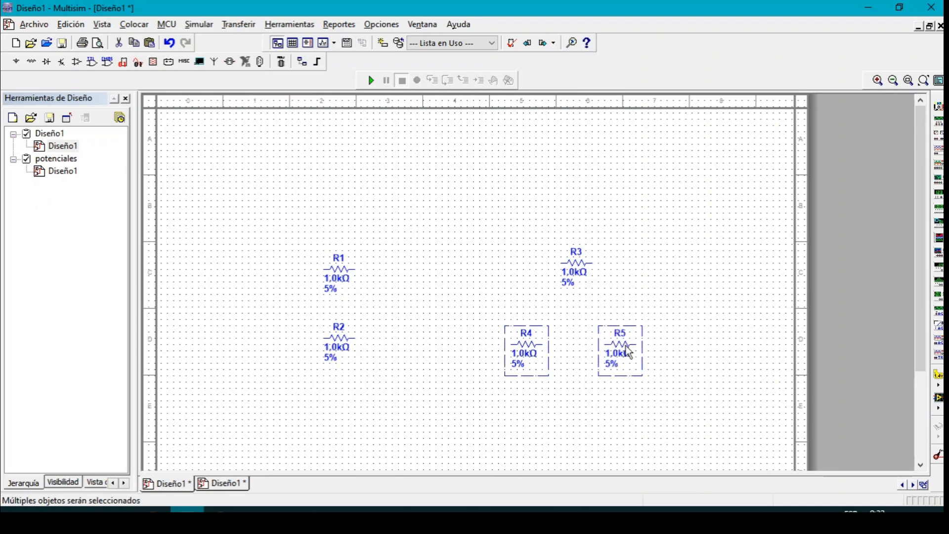
pyautogui.moveTo(625, 352); pyautogui.dragTo(625, 320)
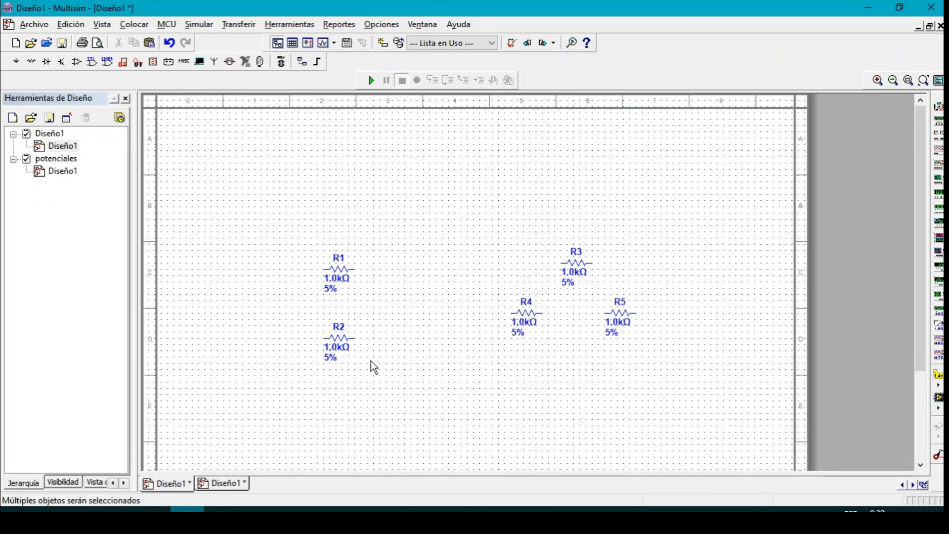
pyautogui.moveTo(349, 352); pyautogui.dragTo(345, 328)
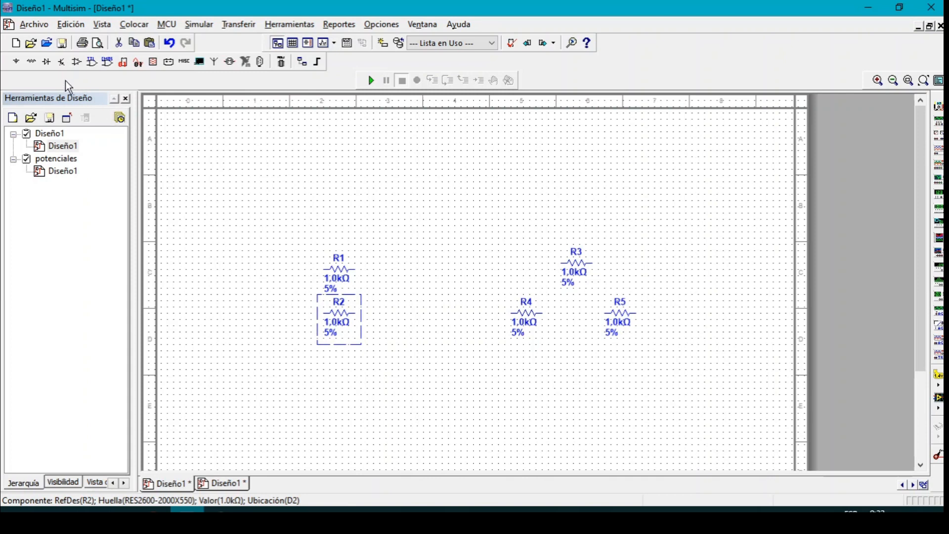
# - Place one DC_POWER source from the POWER_SOURCES family to the left of R1 and R2
pyautogui.click(19, 61)
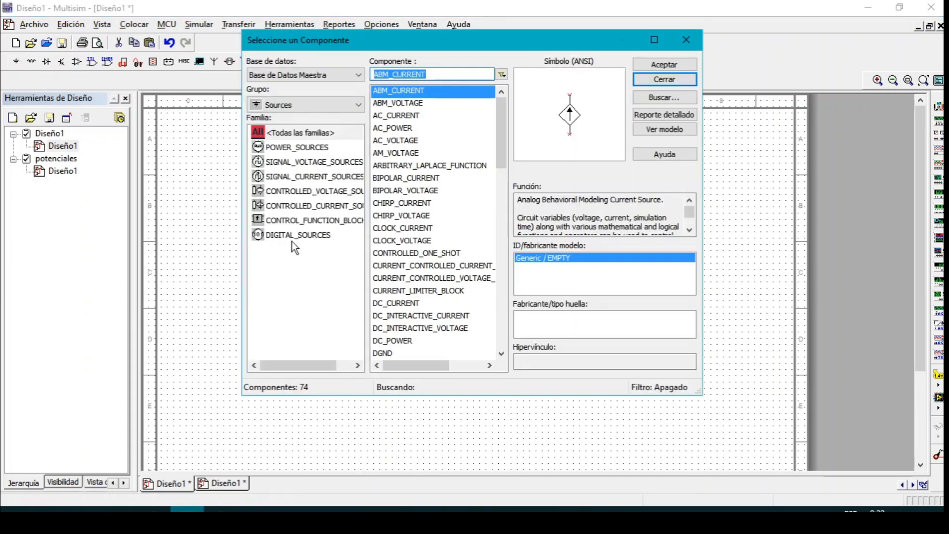
pyautogui.click(296, 147)
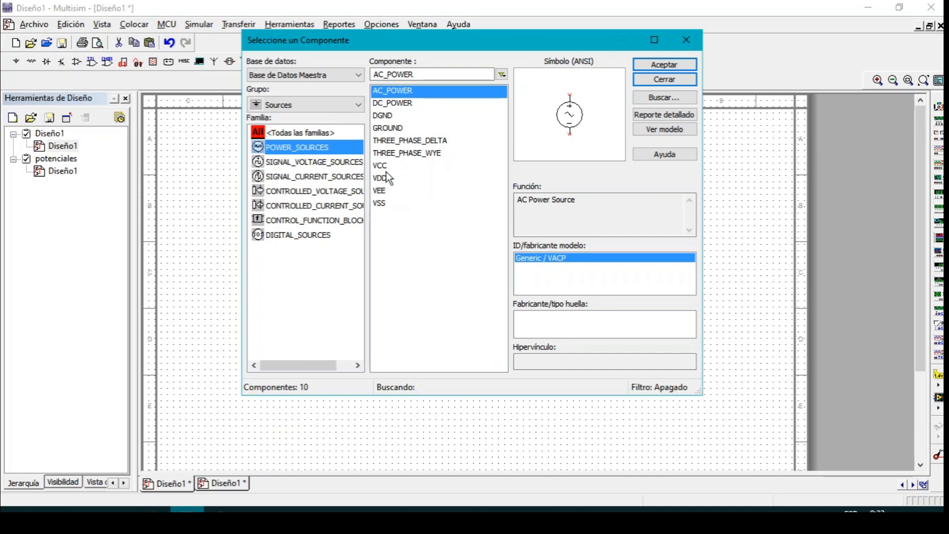
pyautogui.click(396, 103)
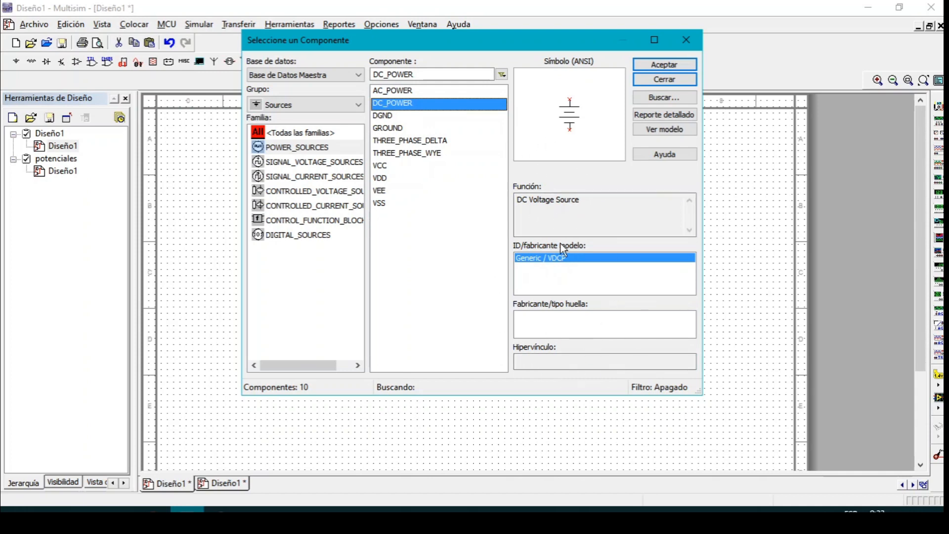
pyautogui.click(662, 68)
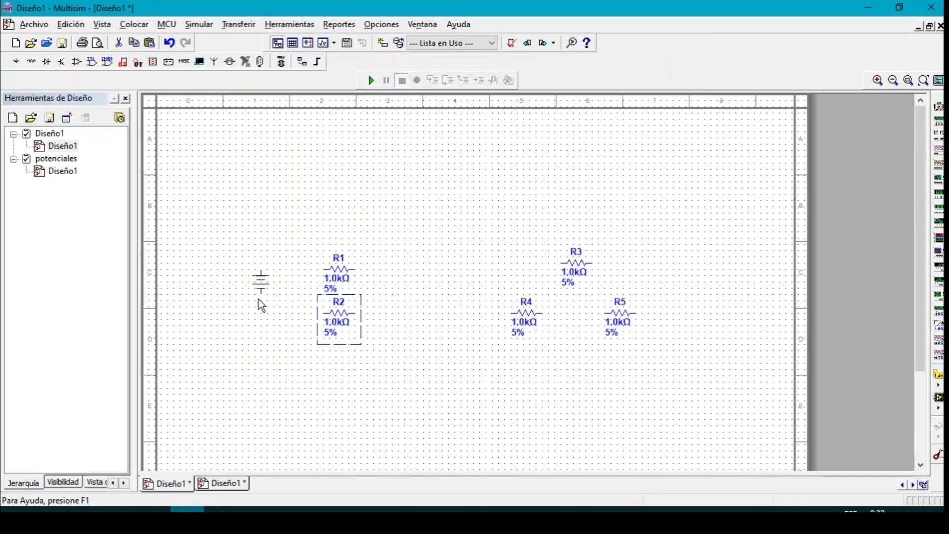
pyautogui.click(221, 330)
pyautogui.click(662, 79)
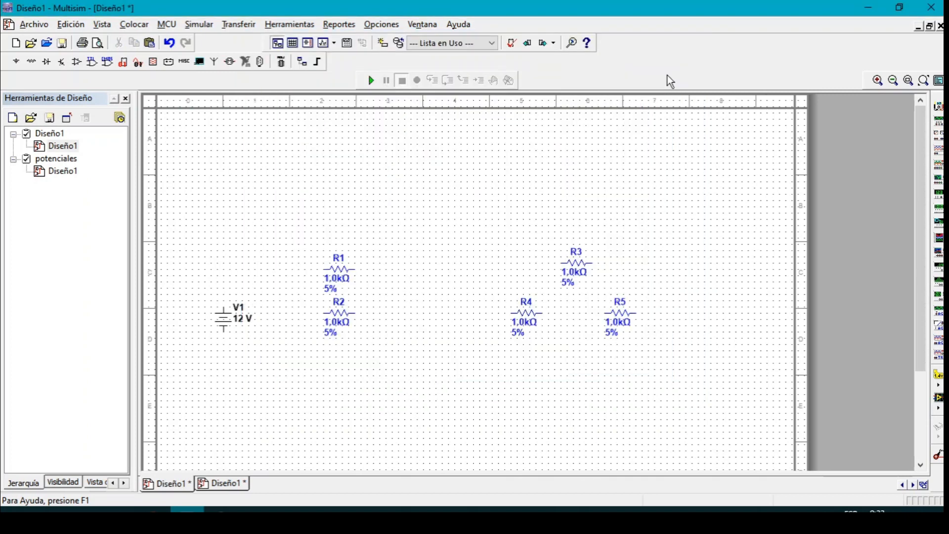
# - Set the tolerance of voltage source V1 to 5%
pyautogui.doubleClick(229, 321)
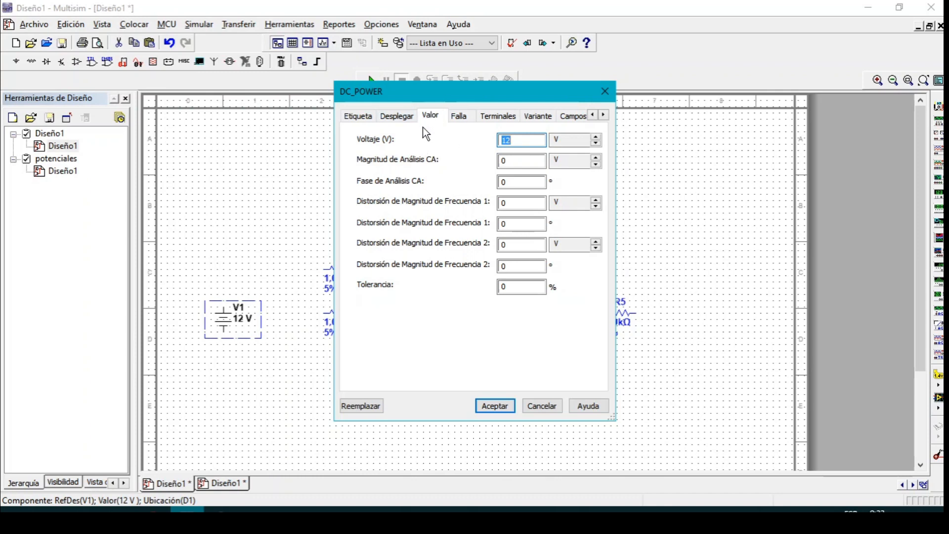
pyautogui.click(527, 290)
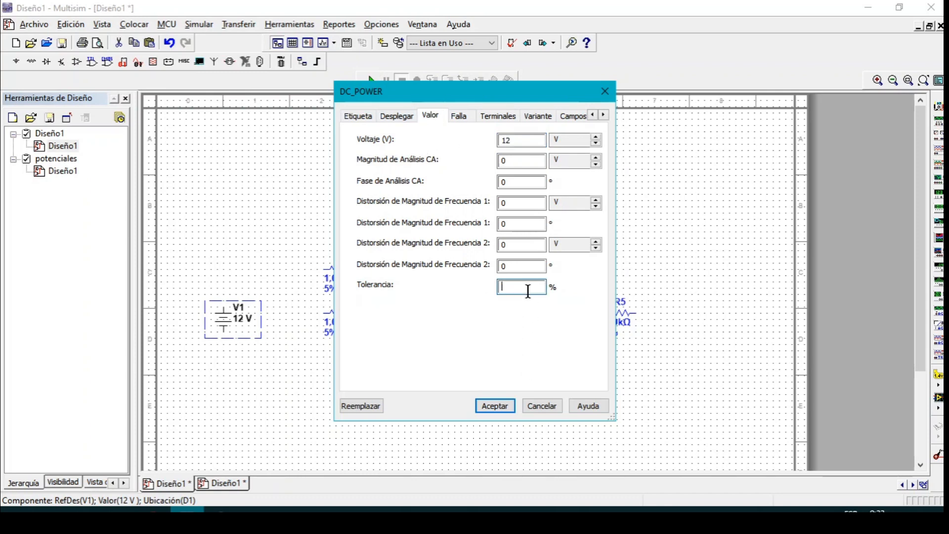
pyautogui.write('5')
pyautogui.click(494, 409)
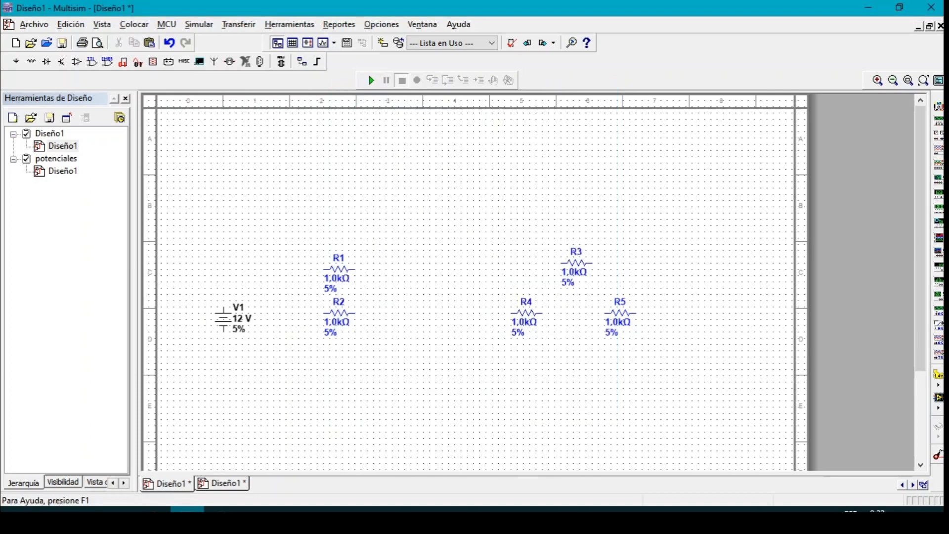
# - Paste a copy of source V1, rotated to lie horizontally, between the left and right resistor groups
pyautogui.click(227, 330)
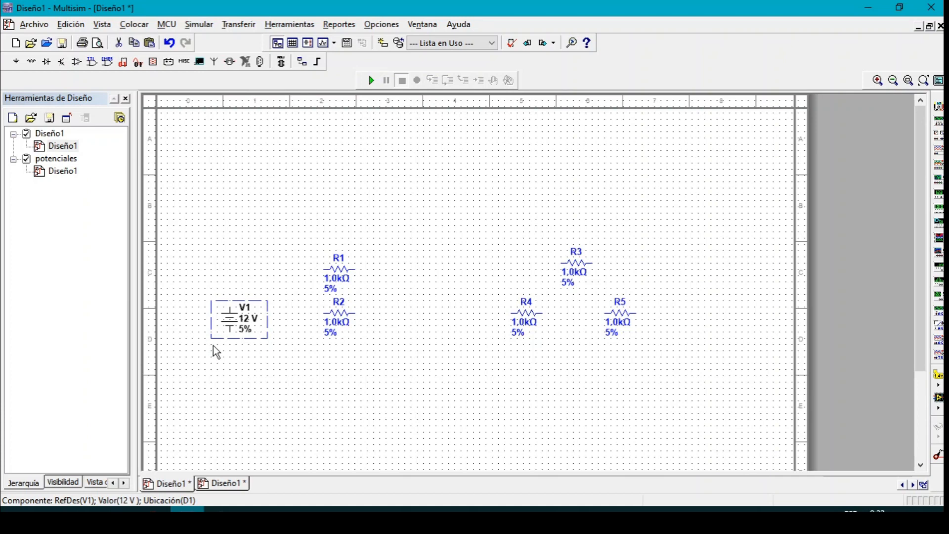
pyautogui.hotkey('ctrl', 'v')
pyautogui.hotkey('ctrl', 'r')
pyautogui.click(429, 297)
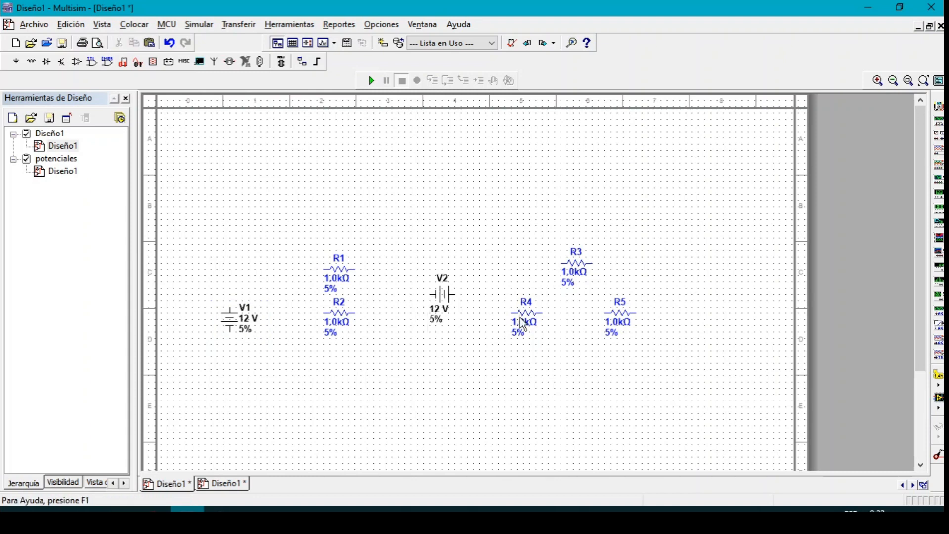
# - Move source V1 down and away from the resistors, and lower R2 slightly so it sits aligned directly beneath R1
pyautogui.moveTo(237, 332); pyautogui.dragTo(210, 349)
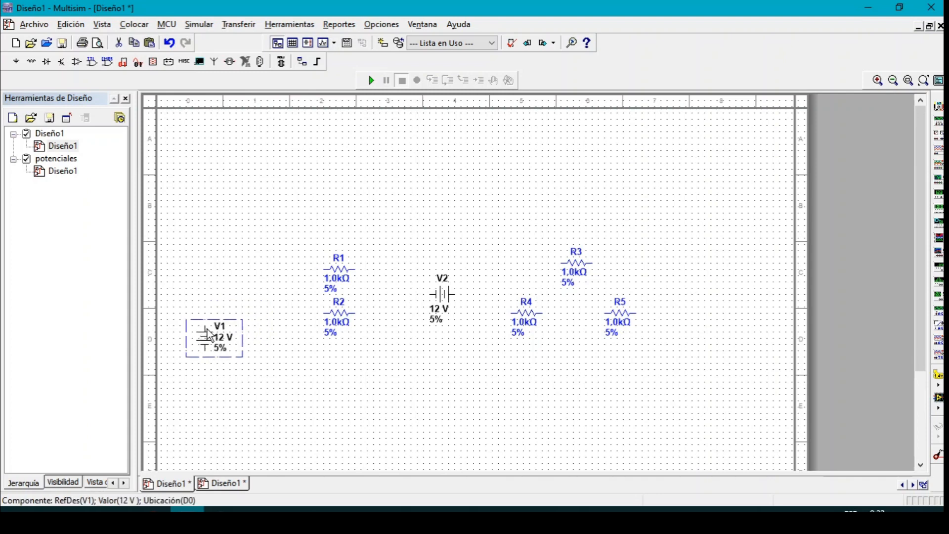
pyautogui.click(344, 320)
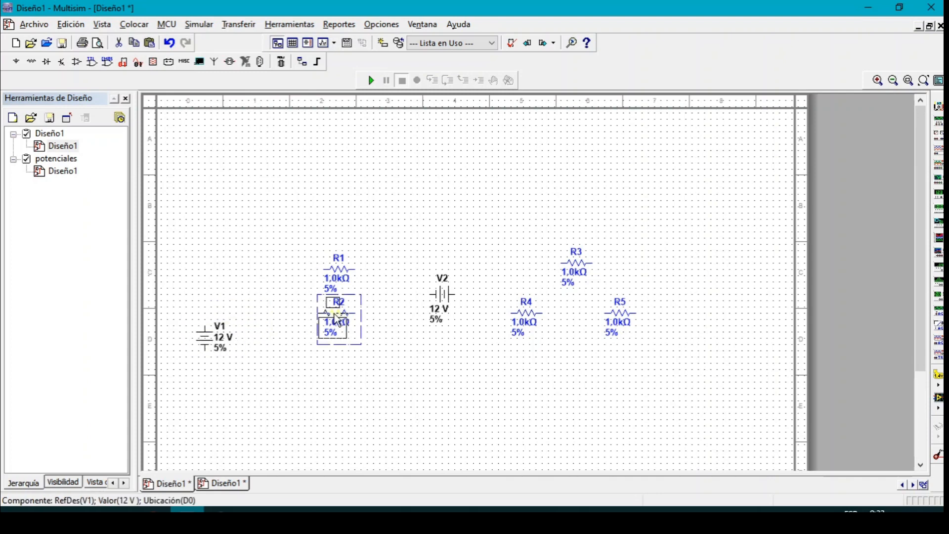
pyautogui.moveTo(343, 321); pyautogui.dragTo(337, 320)
pyautogui.click(317, 315)
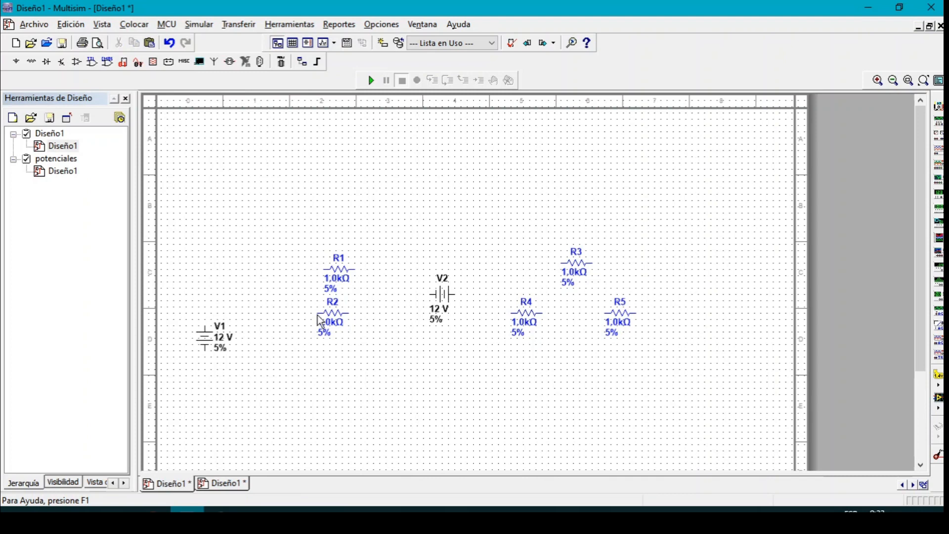
pyautogui.click(340, 307)
pyautogui.click(340, 317)
pyautogui.moveTo(338, 316); pyautogui.dragTo(342, 317)
# - Wire R1 and R2 in parallel and connect their shared node on the V2 side to V2's nearest terminal
pyautogui.click(321, 319)
pyautogui.click(318, 269)
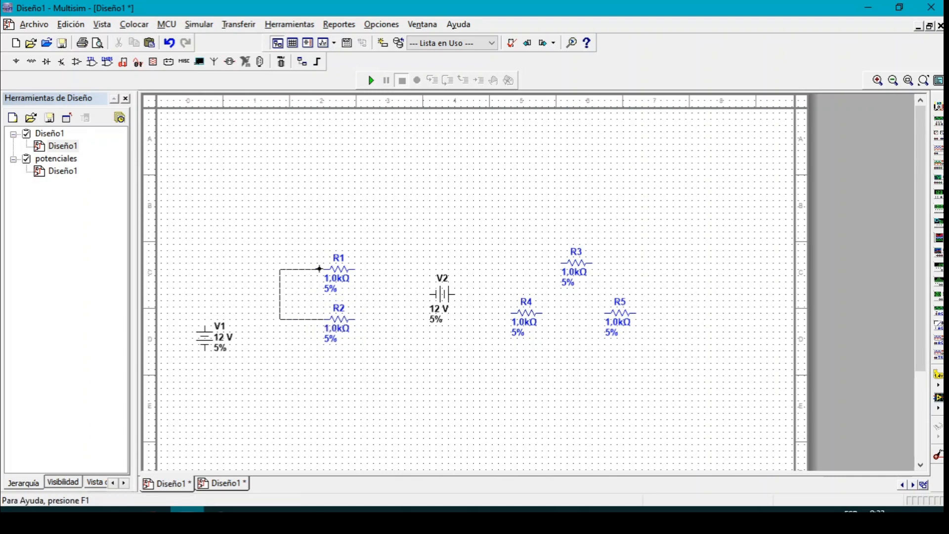
pyautogui.click(354, 269)
pyautogui.click(354, 319)
pyautogui.click(428, 295)
pyautogui.click(379, 294)
# - Wire R3 in parallel with the series pair R4 and R5, and connect V2's free terminal to the R3–R4 node
pyautogui.click(511, 312)
pyautogui.click(487, 281)
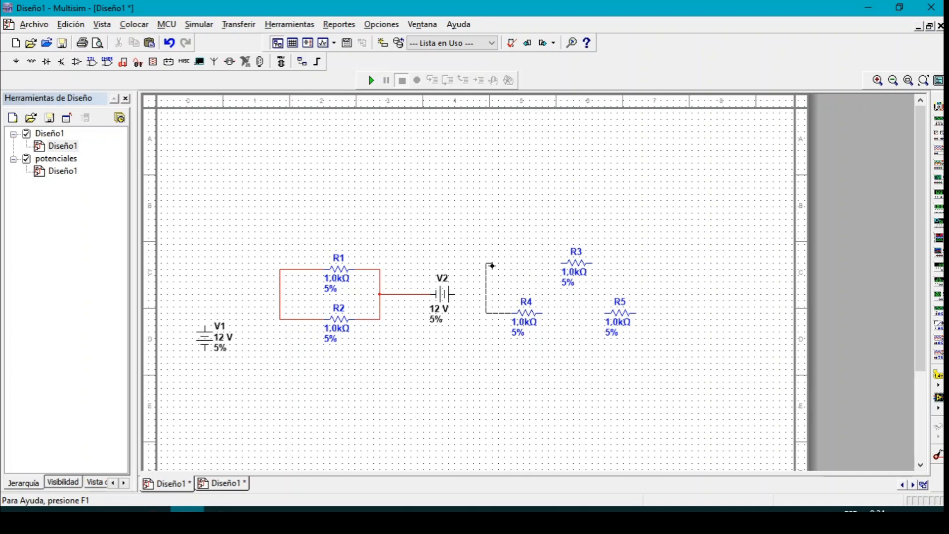
pyautogui.click(558, 263)
pyautogui.click(592, 263)
pyautogui.click(544, 314)
pyautogui.click(606, 313)
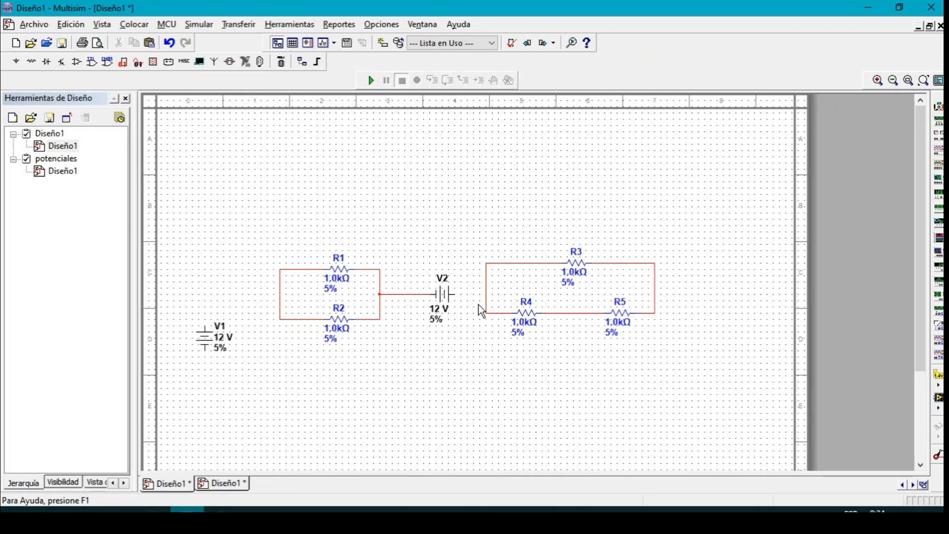
pyautogui.click(454, 294)
pyautogui.click(486, 294)
# - Close the loop by wiring V1's upper terminal to the R1–R2 node and its lower terminal to the R3–R5 node
pyautogui.click(204, 329)
pyautogui.click(280, 294)
pyautogui.click(205, 351)
pyautogui.click(652, 290)
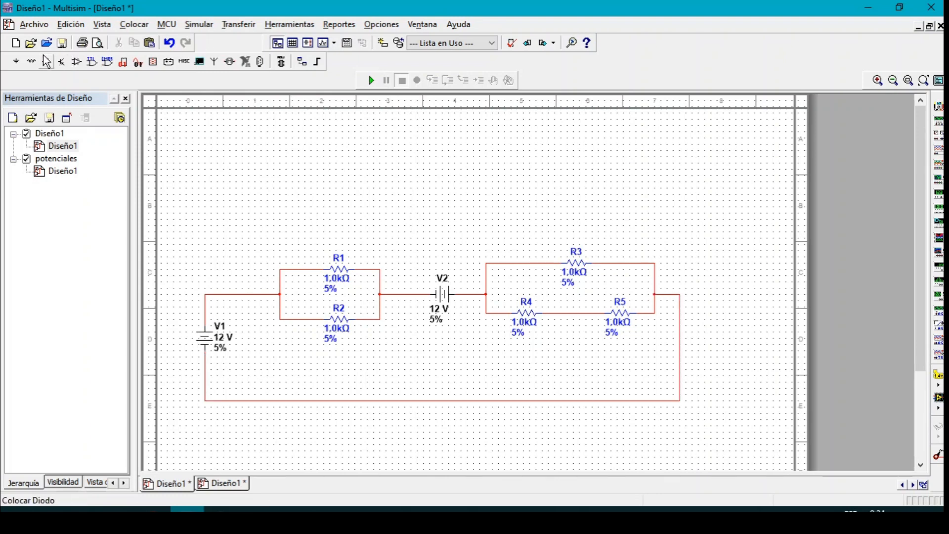
# - Place a GROUND component from the POWER_SOURCES family on the circuit's bottom wire
pyautogui.click(17, 62)
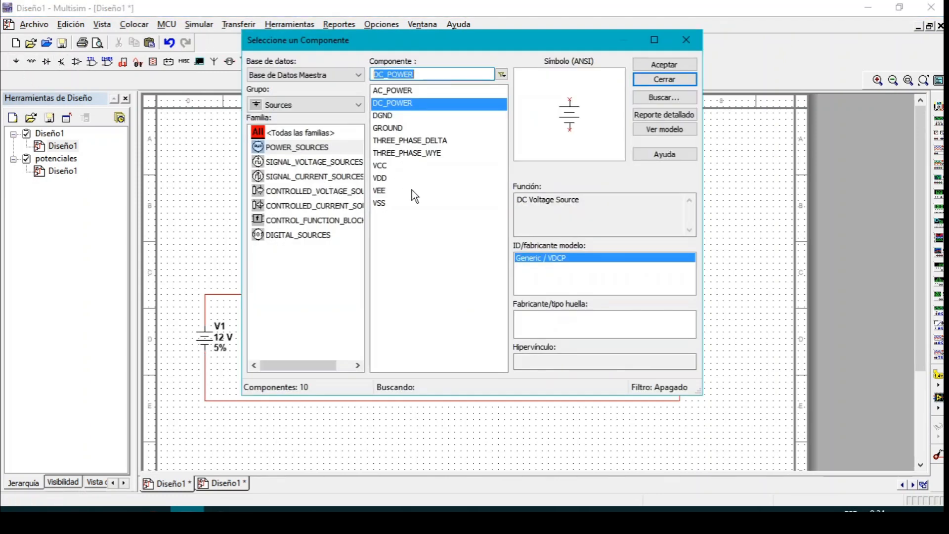
pyautogui.click(395, 128)
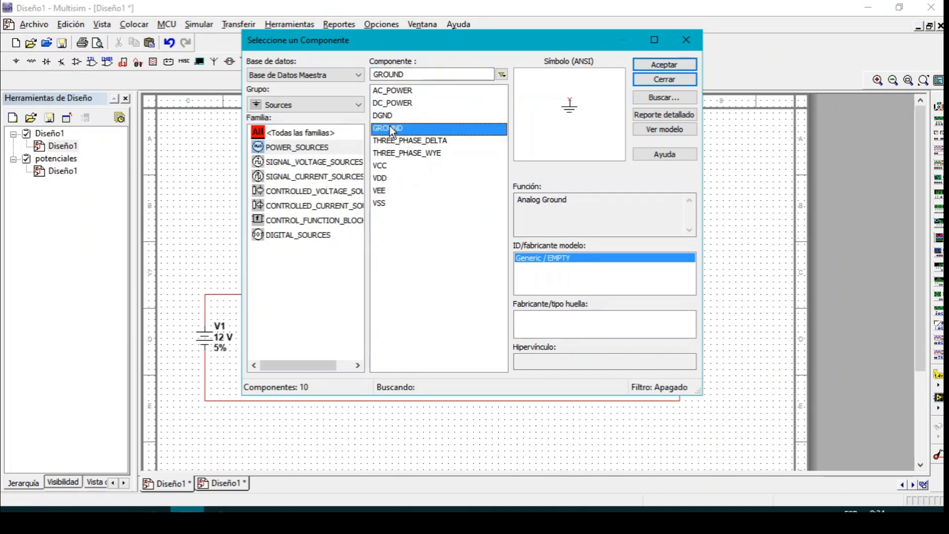
pyautogui.click(657, 64)
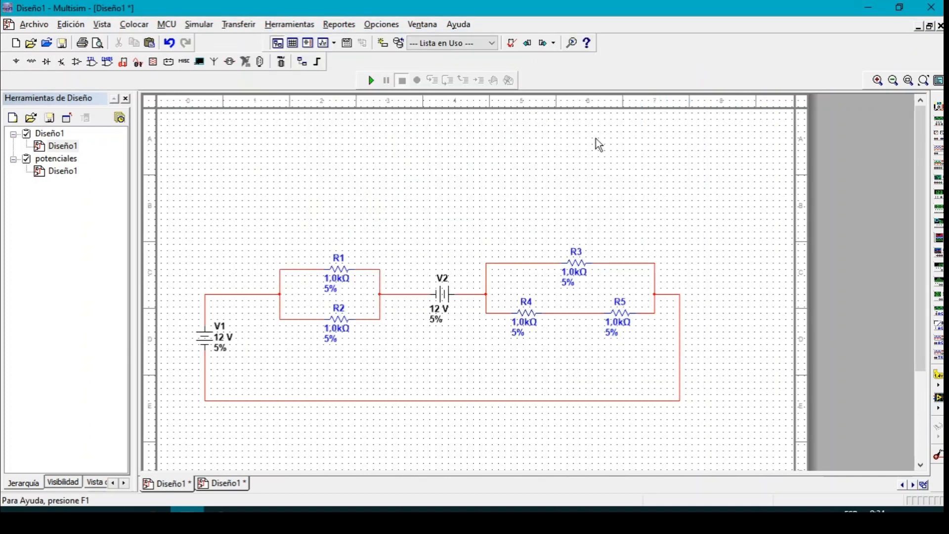
pyautogui.click(423, 400)
pyautogui.click(678, 43)
pyautogui.click(420, 393)
# - Try replacing the bottom-wire ground with a pasted ground wired to the node between R4 and R5, and delete it
pyautogui.click(425, 412)
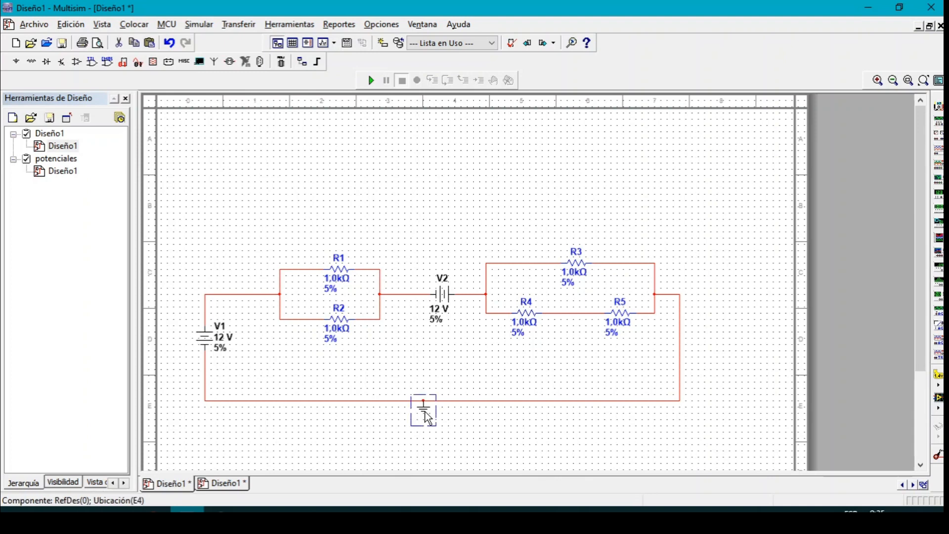
pyautogui.press('Delete')
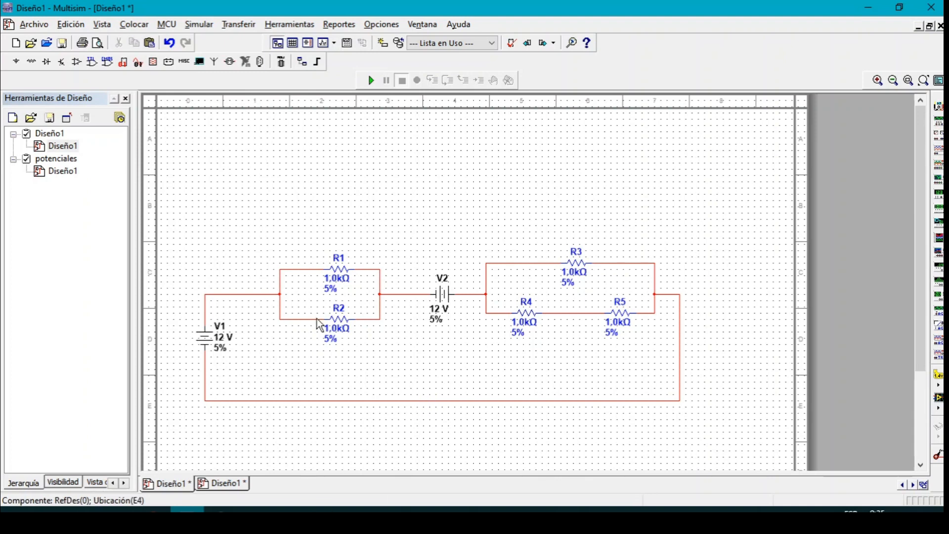
pyautogui.hotkey('ctrl', 'v')
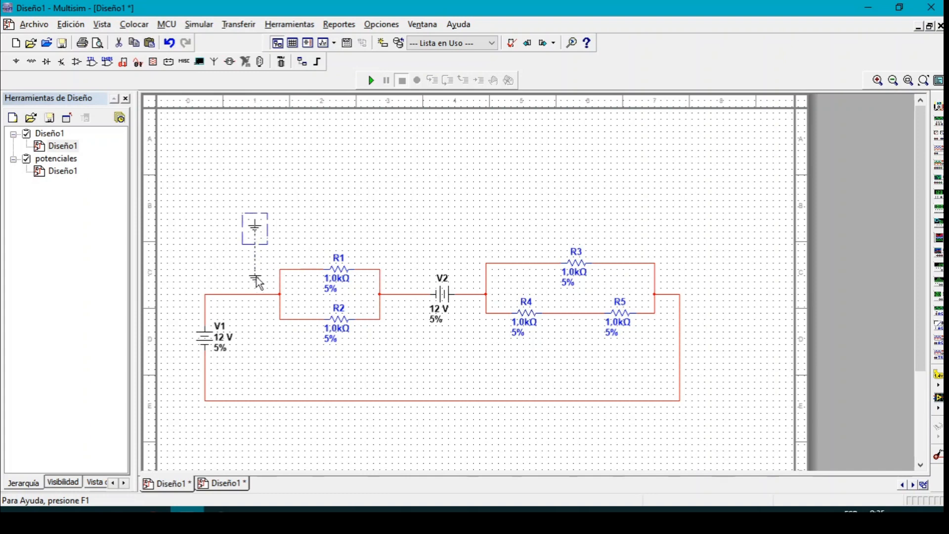
pyautogui.click(257, 282)
pyautogui.moveTo(258, 284); pyautogui.dragTo(581, 367)
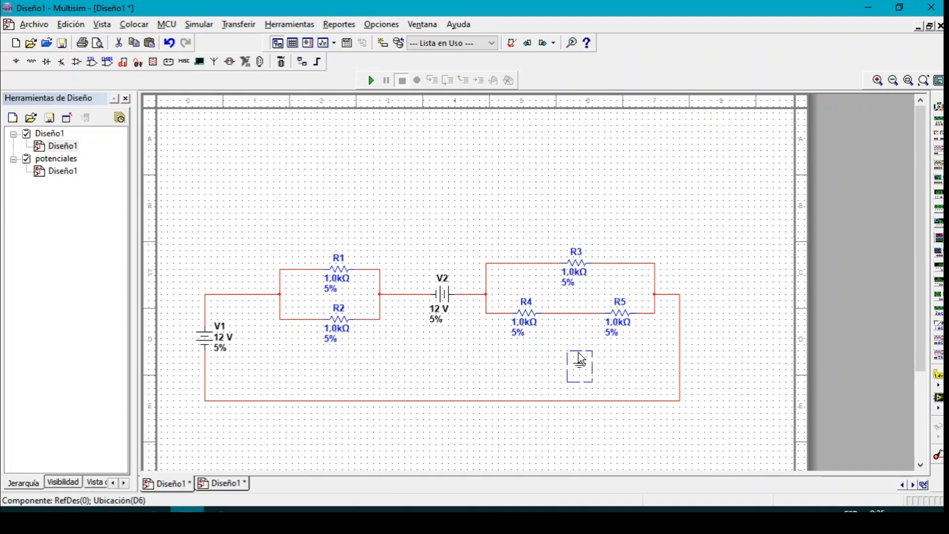
pyautogui.click(580, 353)
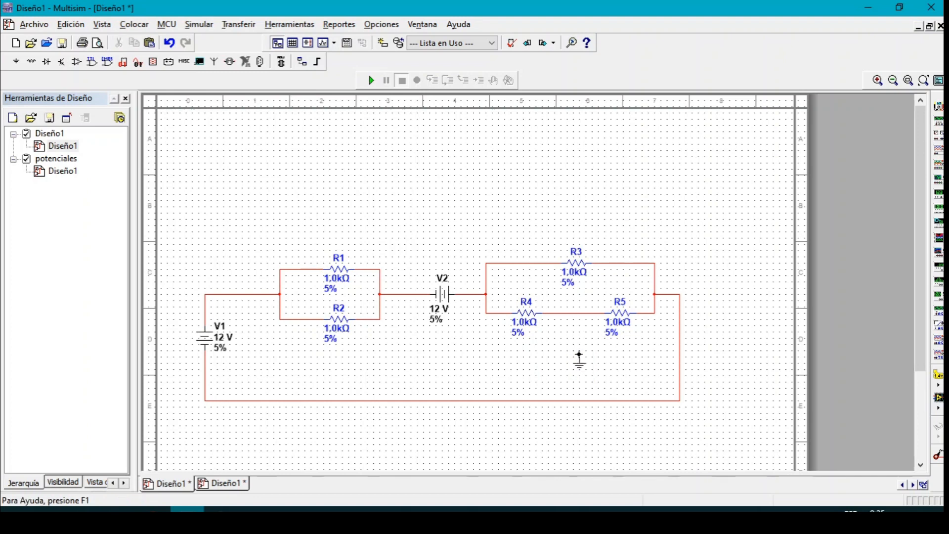
pyautogui.click(582, 318)
pyautogui.click(580, 313)
pyautogui.click(581, 368)
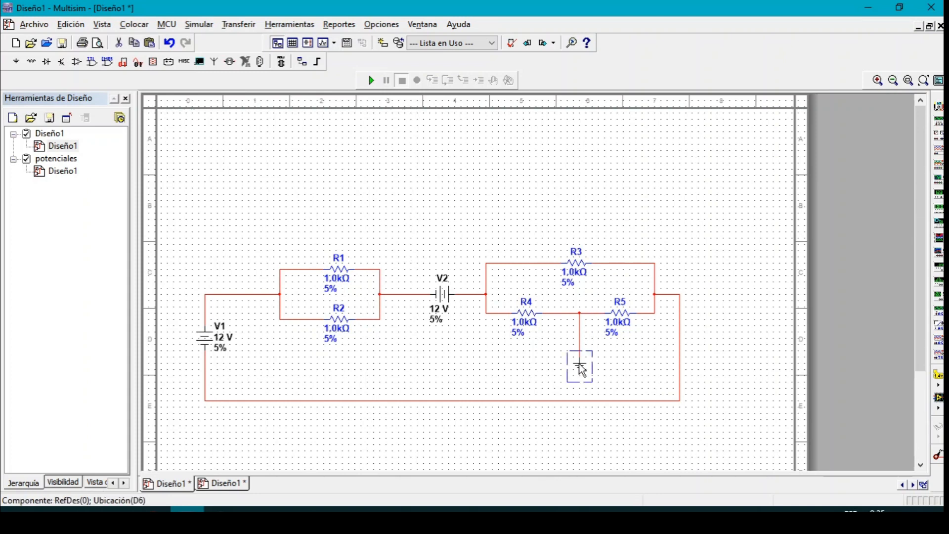
pyautogui.press('Delete')
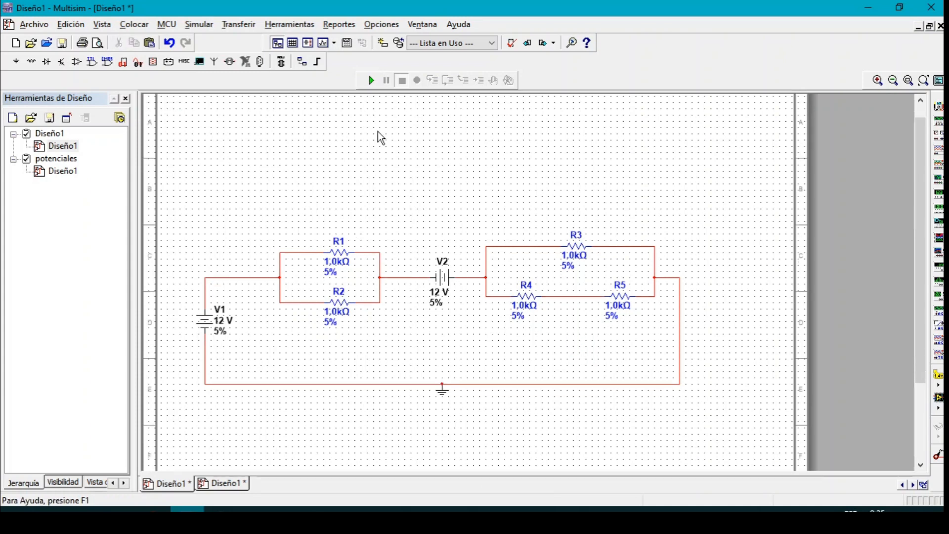
# - Run and stop the simulation once, and place a multimeter above the wire between V1 and the R1–R2 pair
pyautogui.click(370, 81)
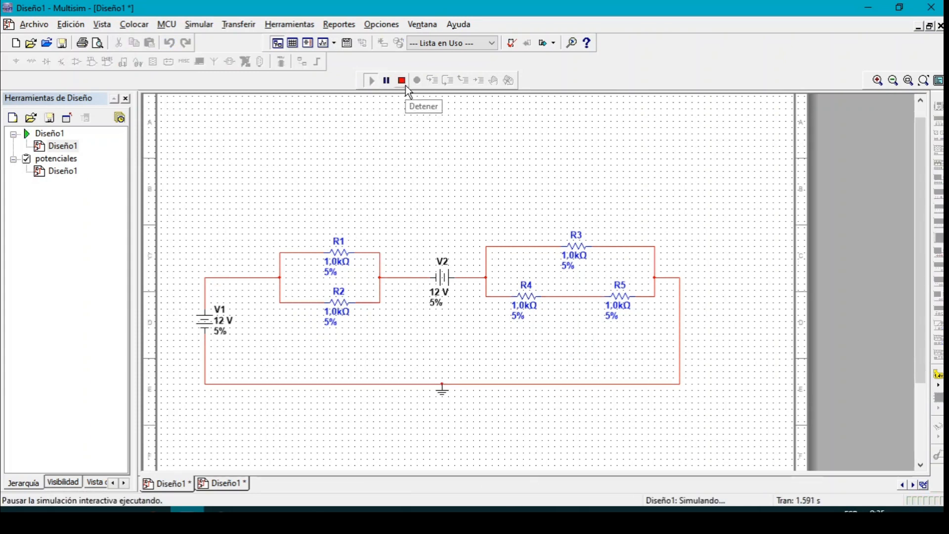
pyautogui.click(402, 80)
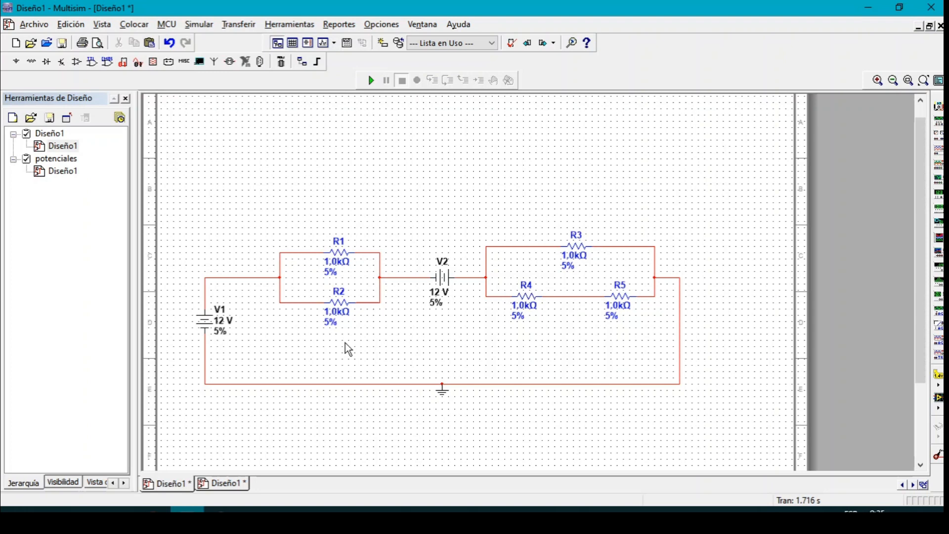
pyautogui.click(938, 106)
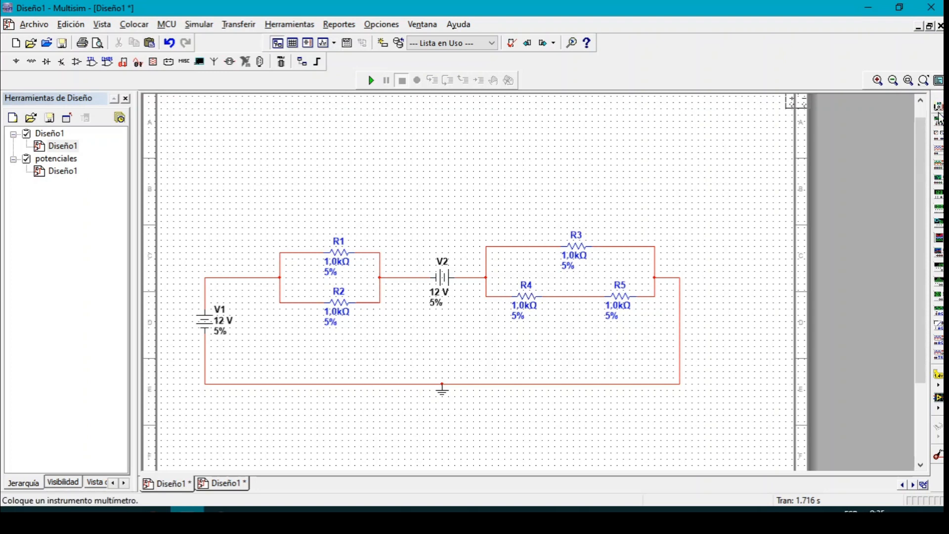
pyautogui.click(244, 211)
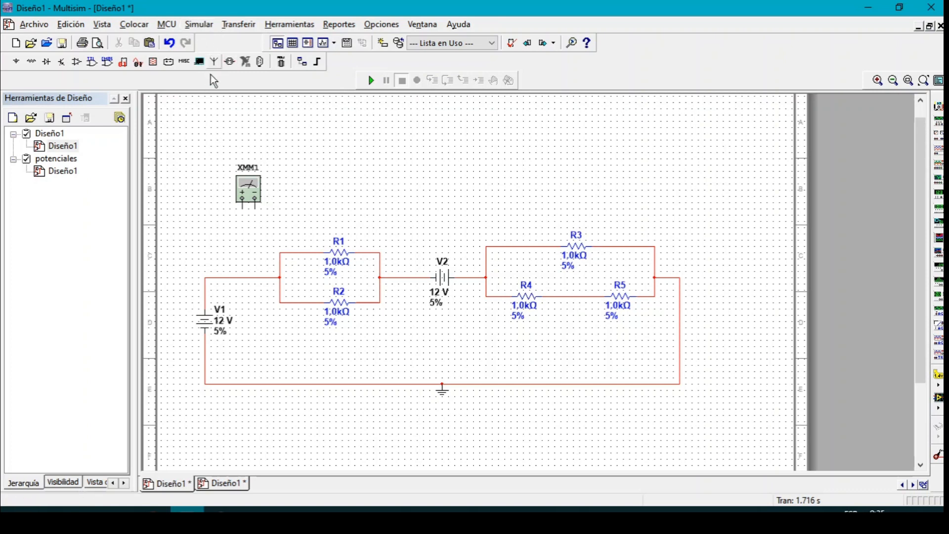
# - Accept the mixed-mode simulation settings with real terminal models and the option to save them as default
pyautogui.click(201, 27)
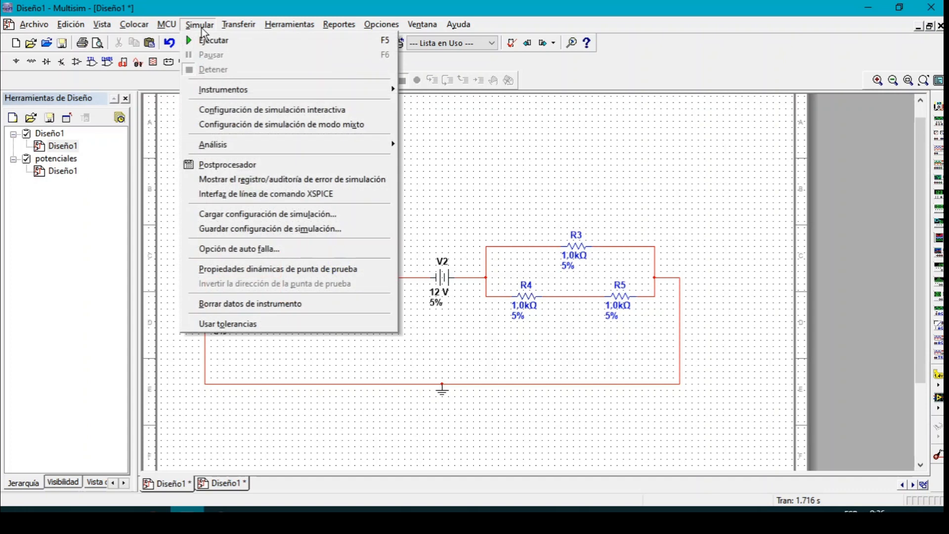
pyautogui.click(470, 101)
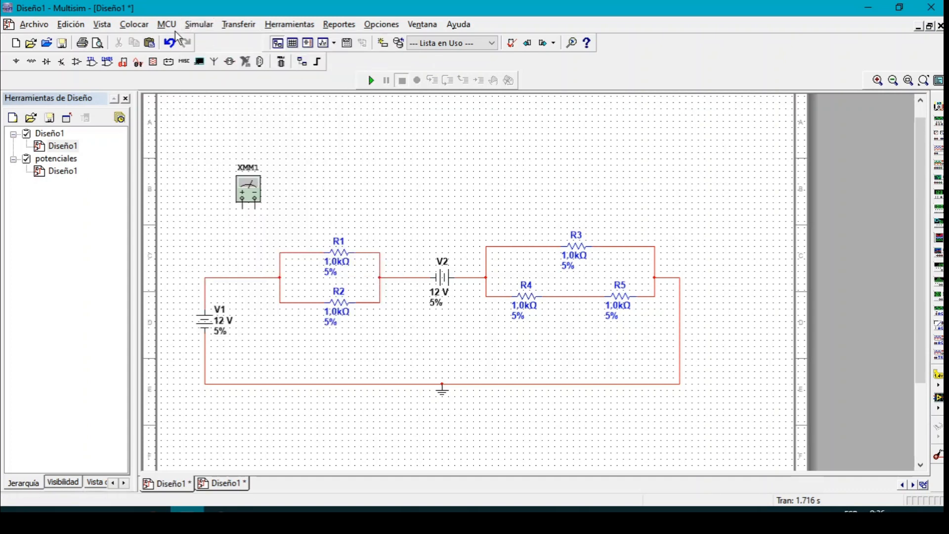
pyautogui.click(193, 22)
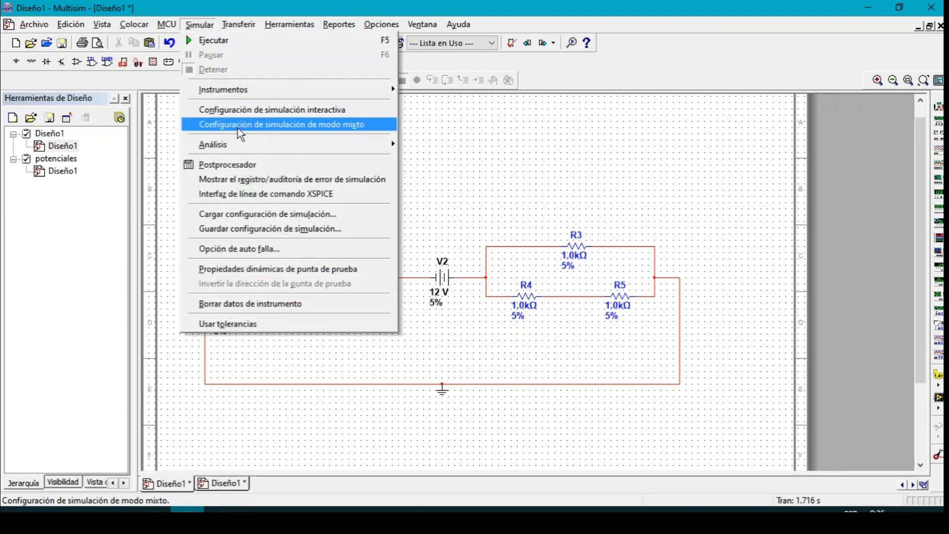
pyautogui.click(255, 126)
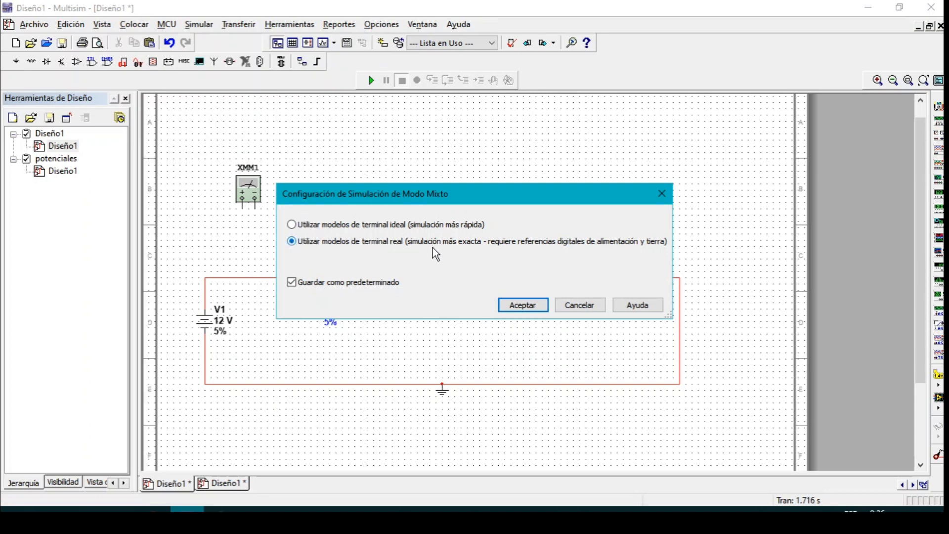
pyautogui.click(528, 305)
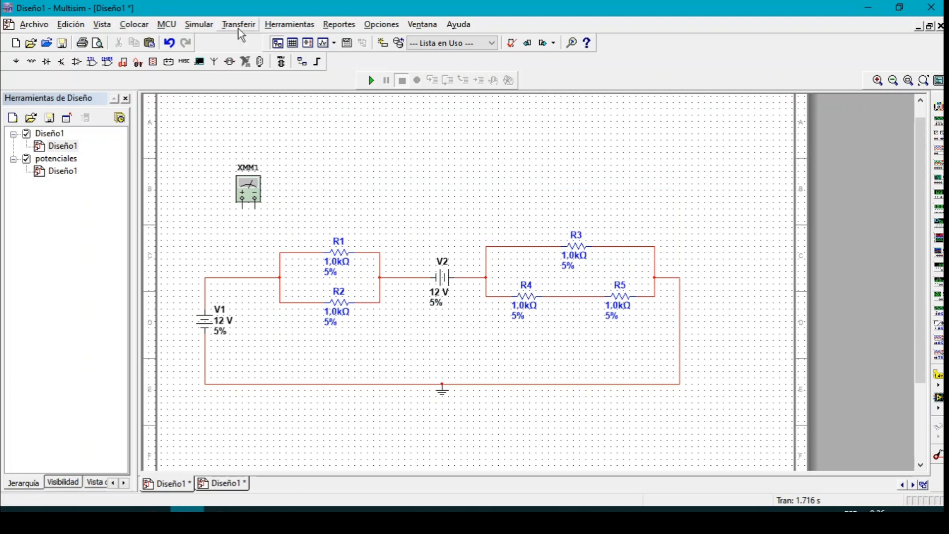
# - Enable the use of component tolerances in the simulation and check that the option is active
pyautogui.click(199, 24)
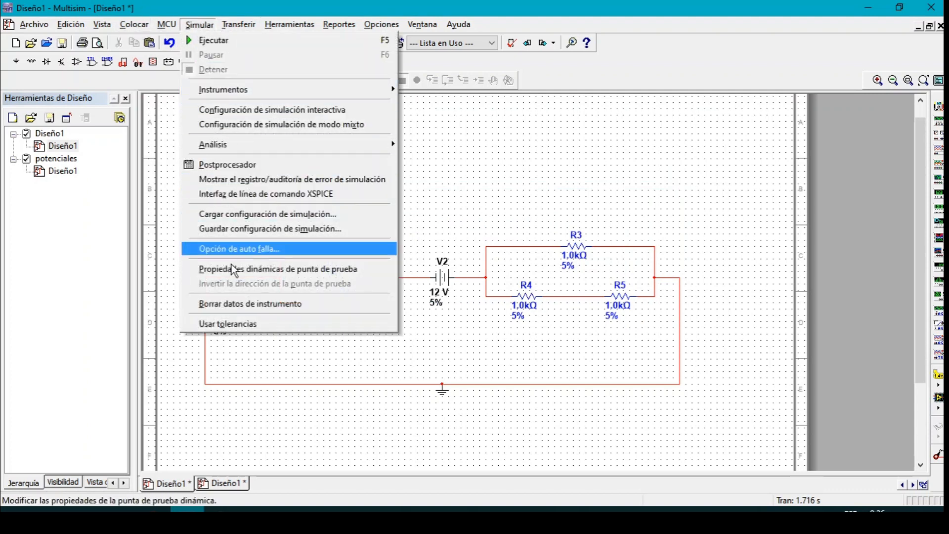
pyautogui.click(228, 325)
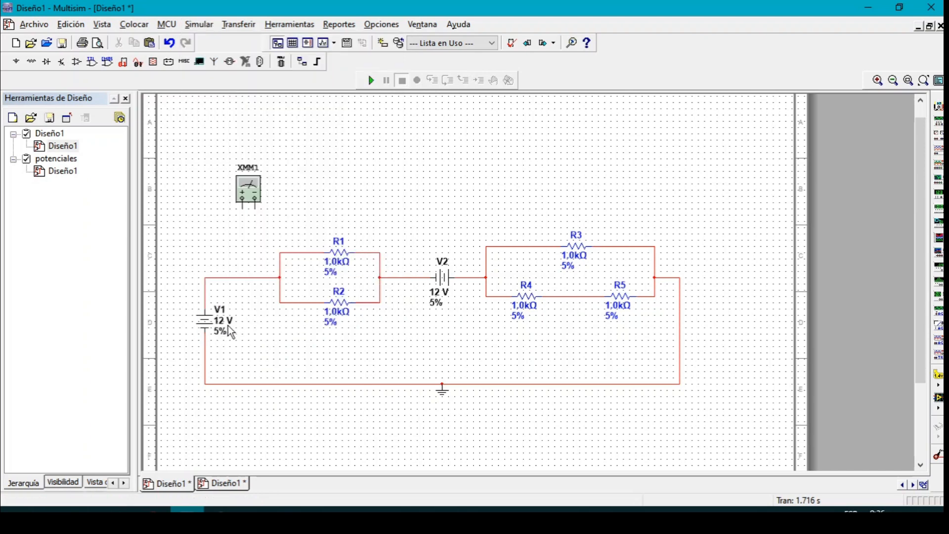
pyautogui.click(202, 29)
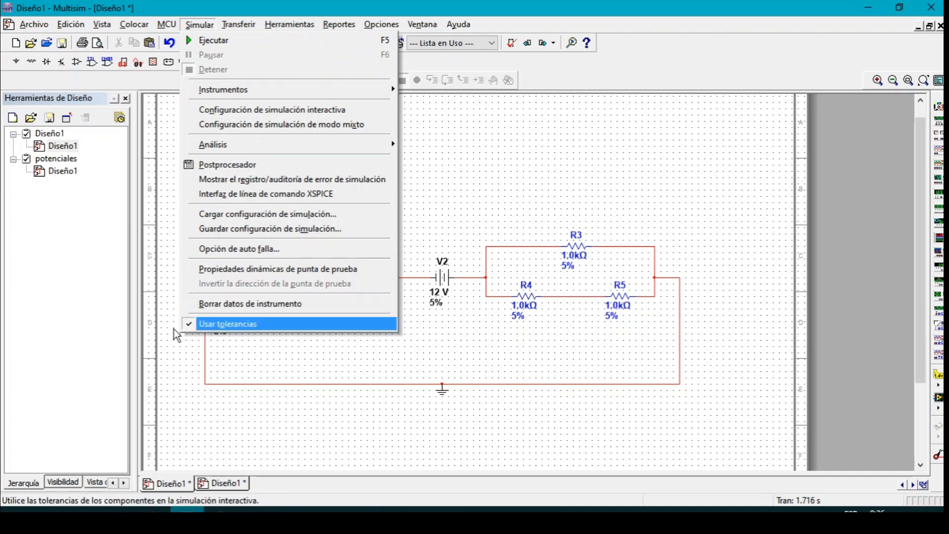
pyautogui.click(192, 359)
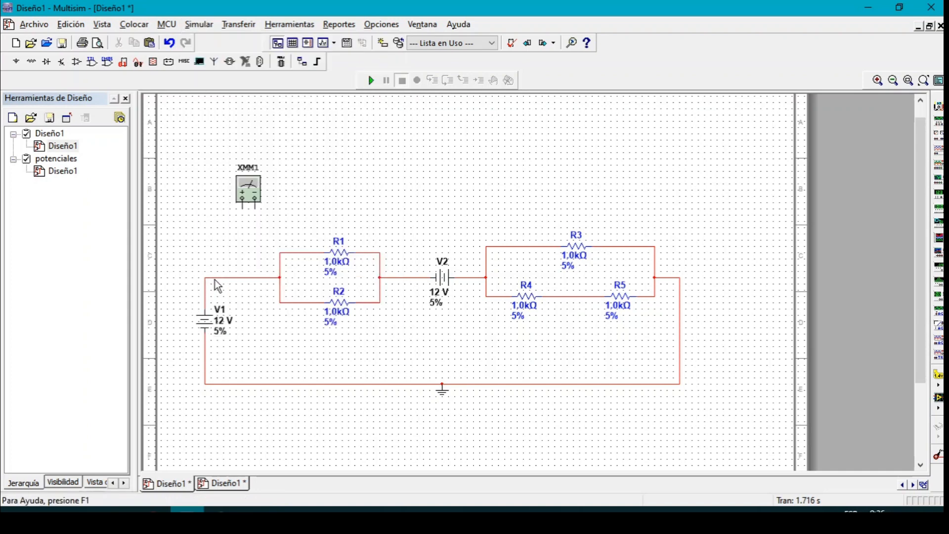
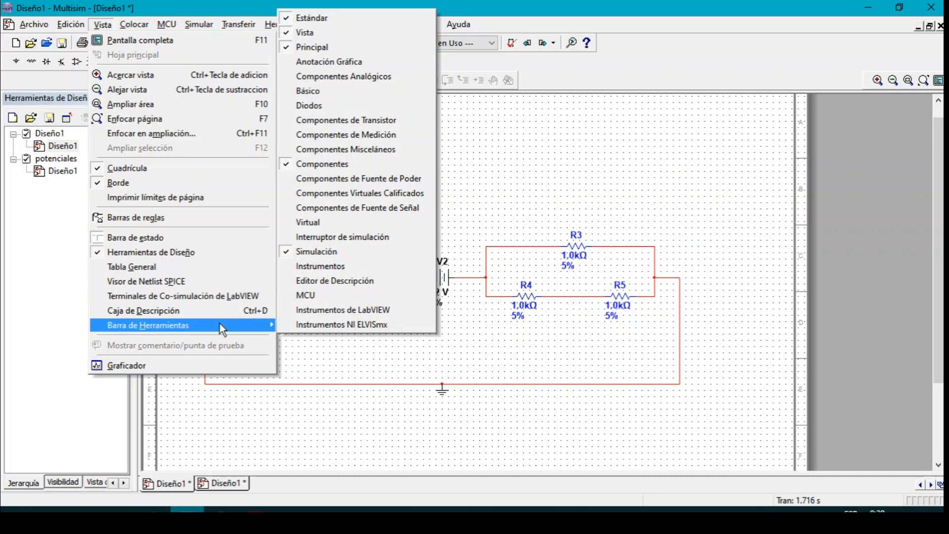
# - Display the Instruments toolbar
pyautogui.click(309, 267)
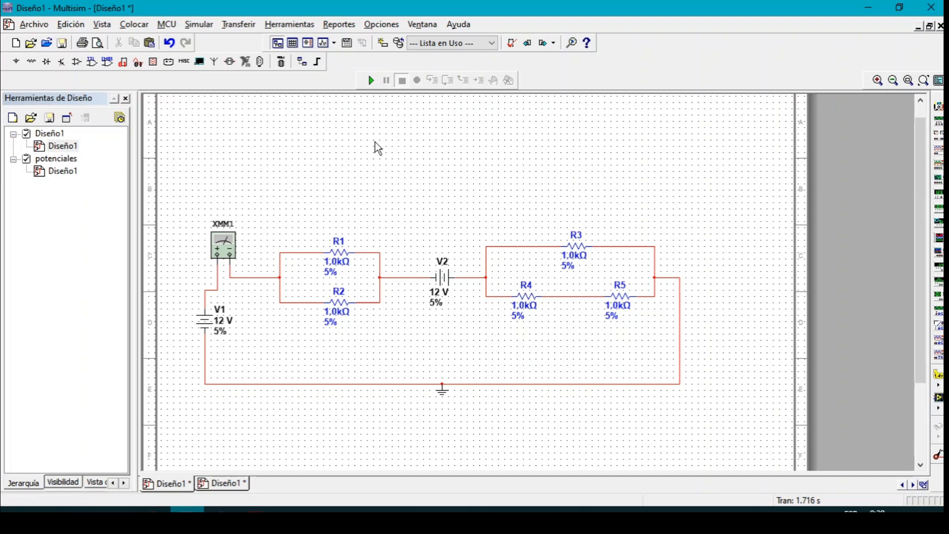
# - Open multimeter XMM1's panel, place it above the circuit and set it to measure current (A)
pyautogui.doubleClick(220, 258)
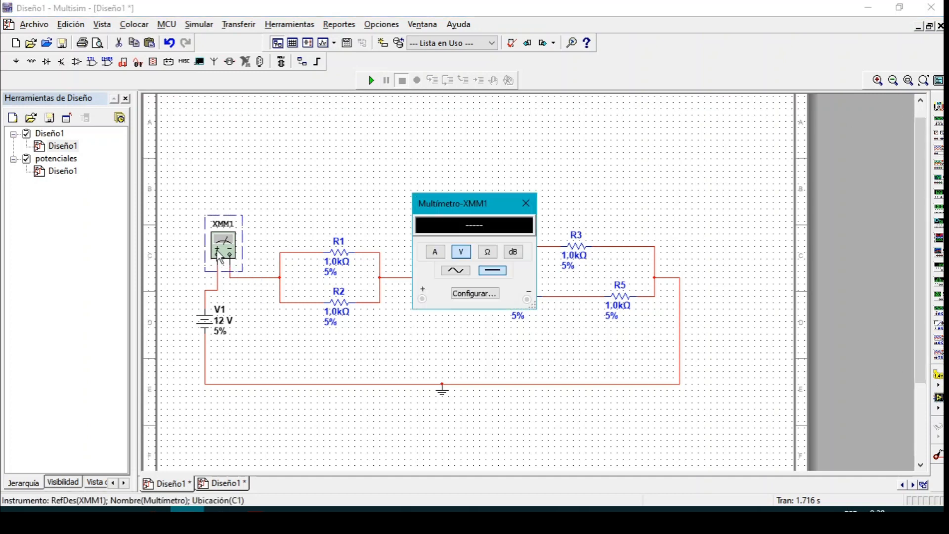
pyautogui.moveTo(450, 209); pyautogui.dragTo(293, 133)
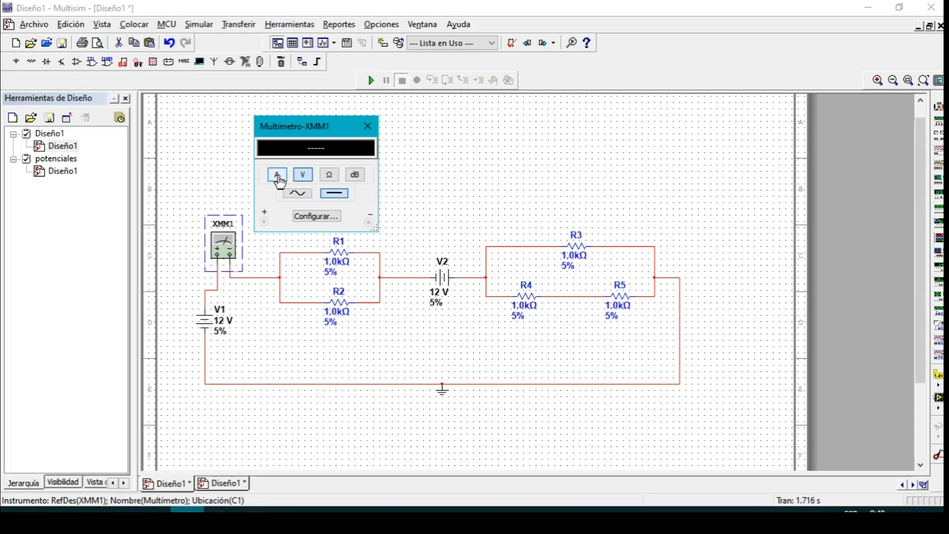
pyautogui.click(277, 176)
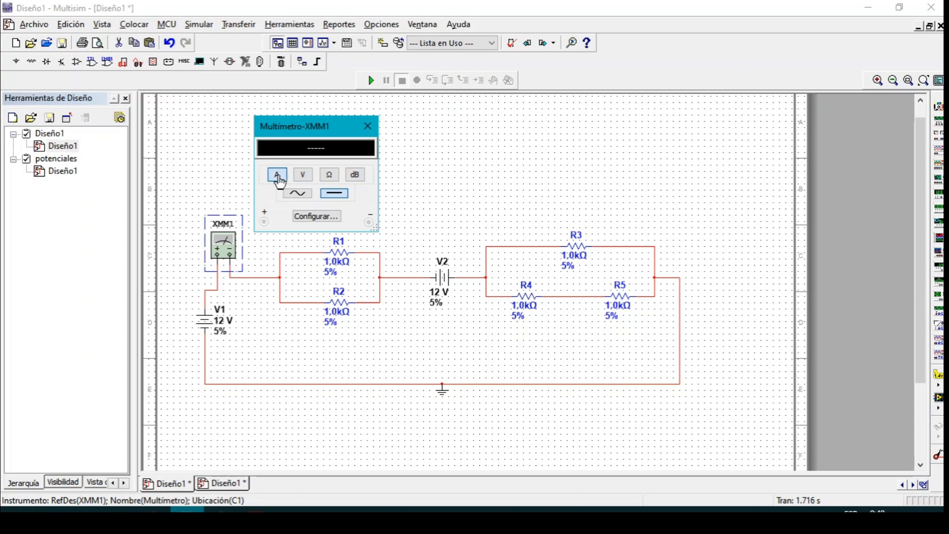
# - Try to set multimeter XMM1's ammeter resistance to 3 Ω, closing its settings without accepting, and close its panel
pyautogui.click(327, 218)
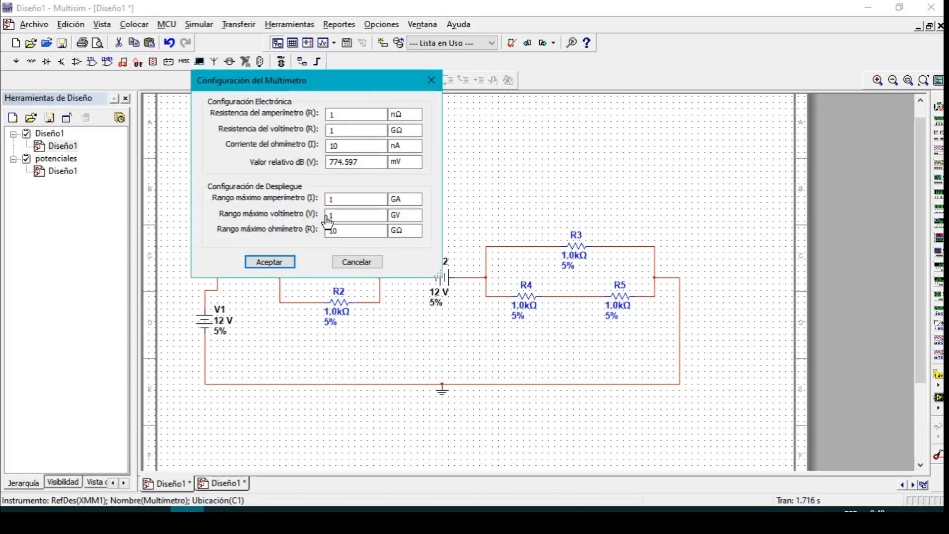
pyautogui.click(357, 116)
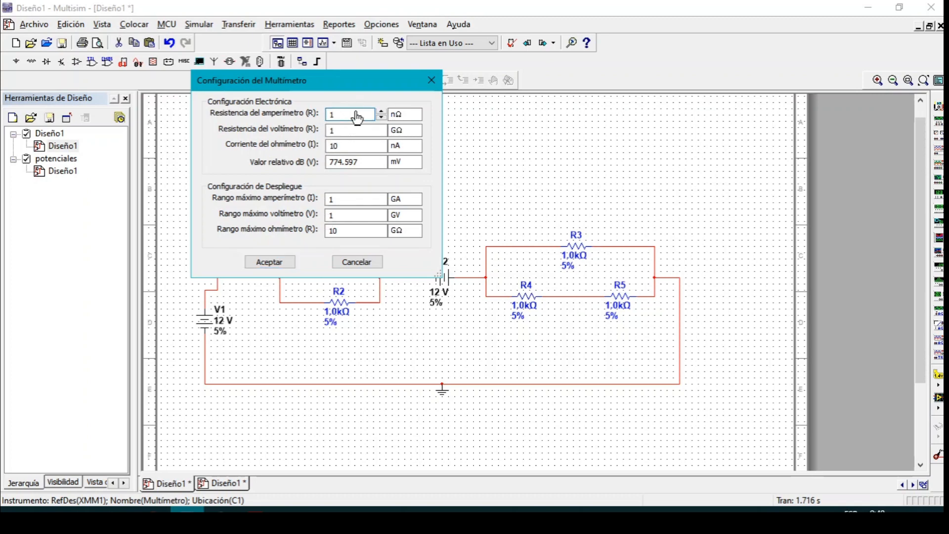
pyautogui.press('BackSpace')
pyautogui.write('3')
pyautogui.click(402, 114)
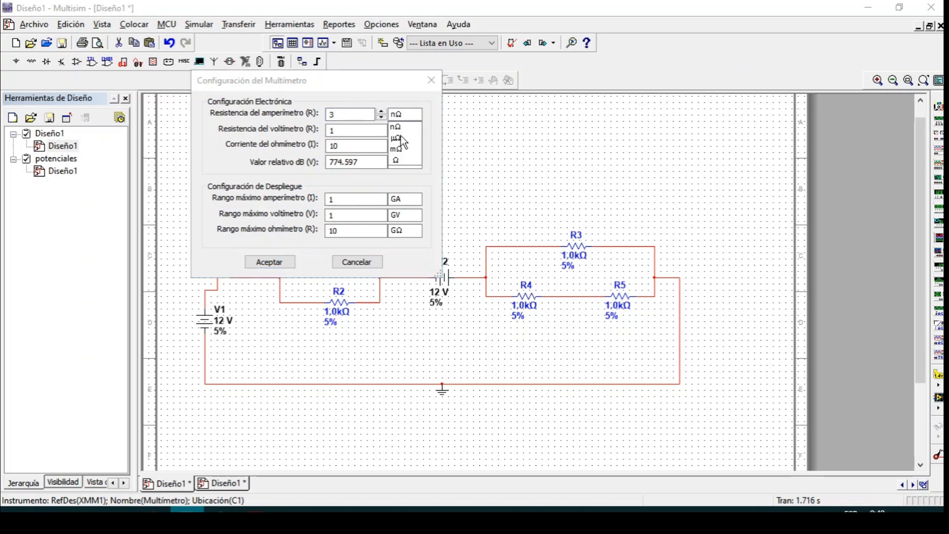
pyautogui.click(399, 160)
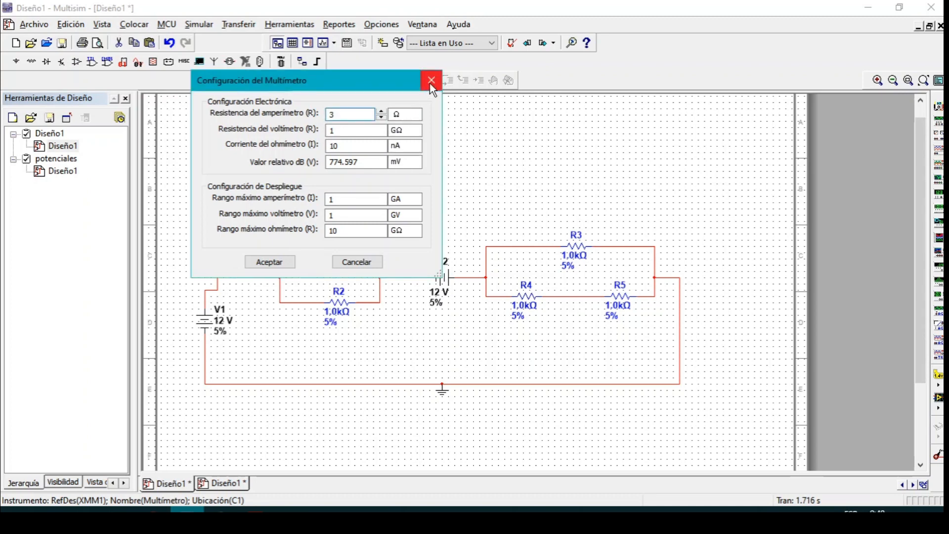
pyautogui.click(431, 81)
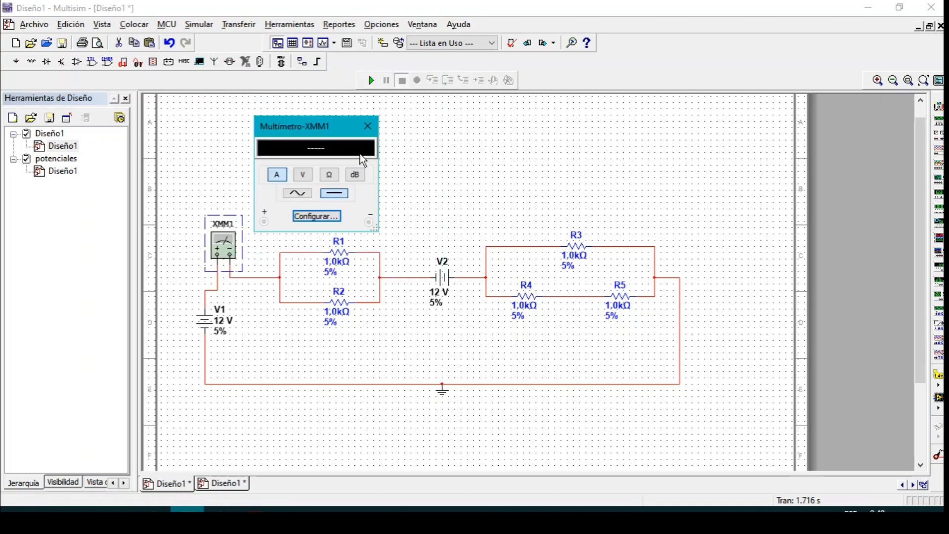
pyautogui.click(368, 126)
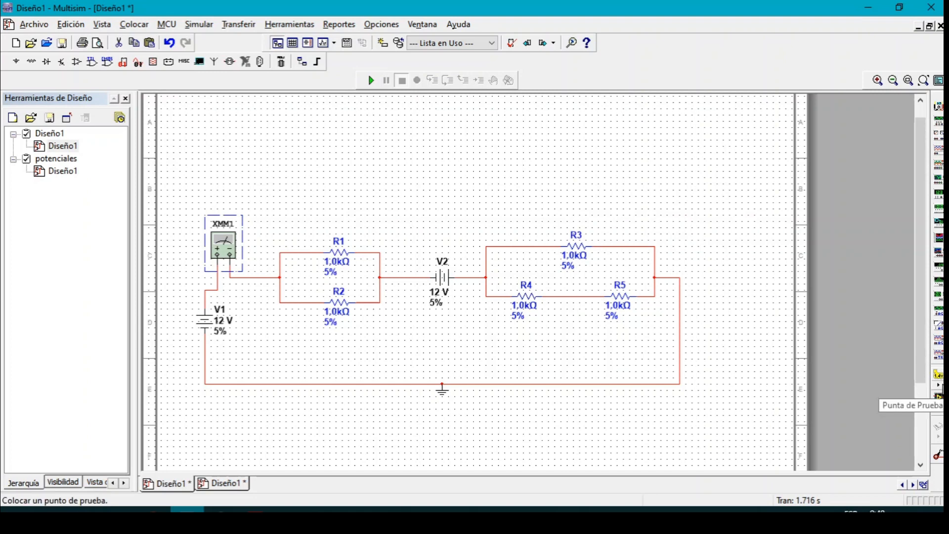
# - Place an instantaneous voltage and current probe on the wire between XMM1 and the R1/R2 branch, with its readout moved below the wire
pyautogui.click(939, 388)
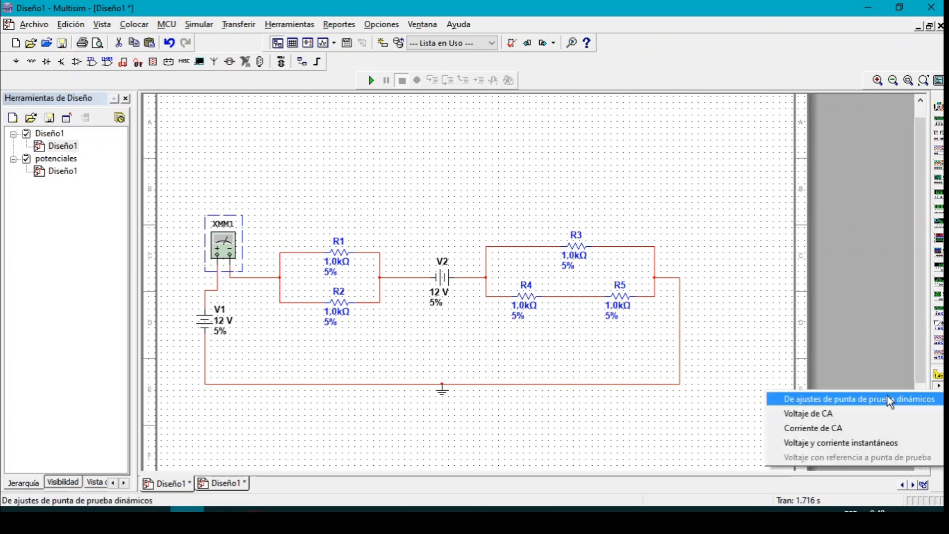
pyautogui.click(888, 441)
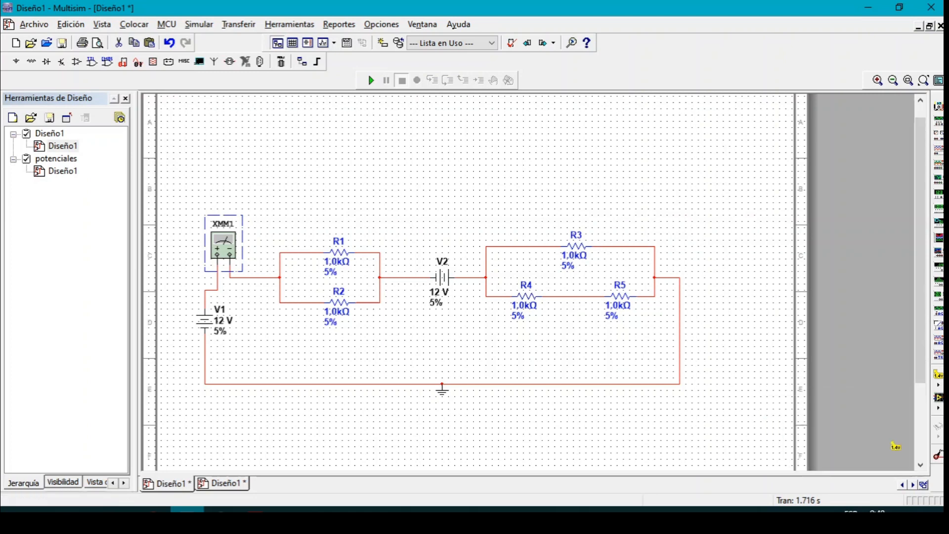
pyautogui.click(254, 278)
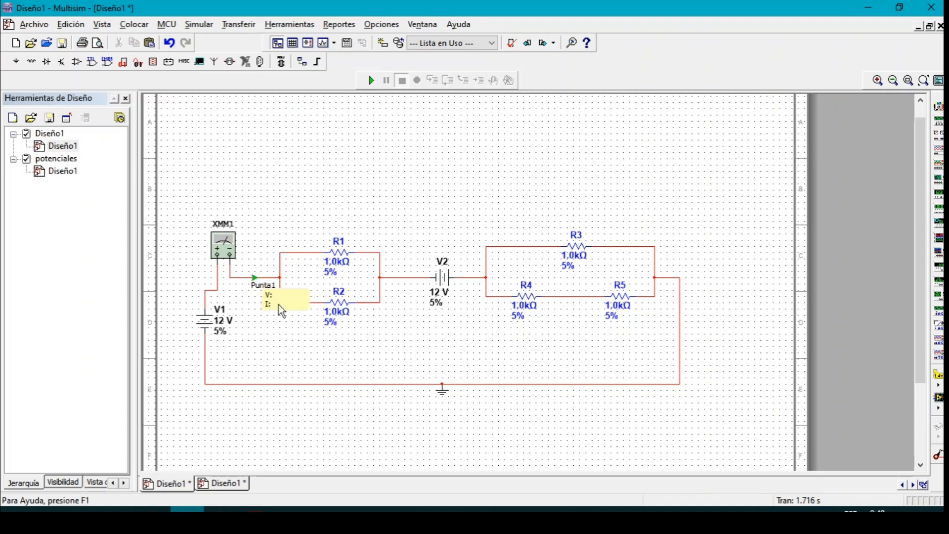
pyautogui.moveTo(281, 310); pyautogui.dragTo(258, 321)
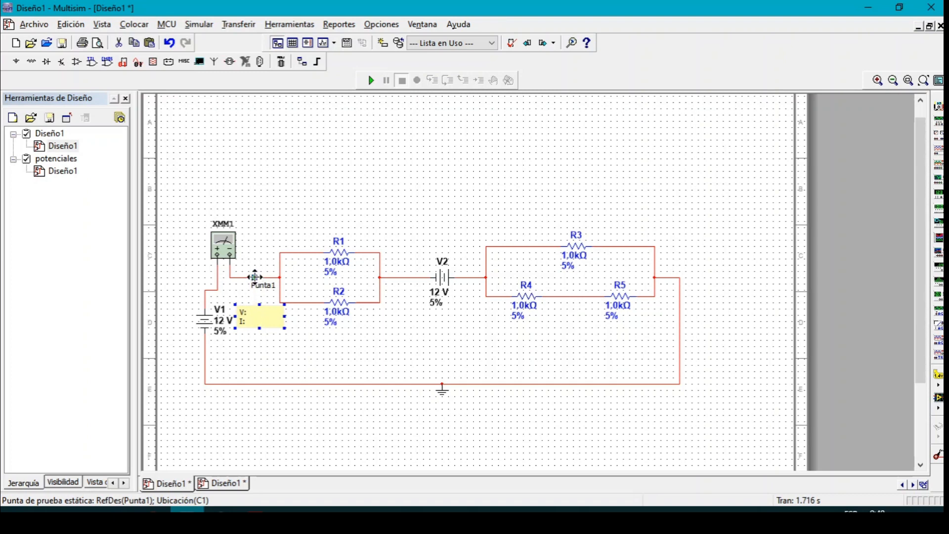
# - Place three more voltage and current probes: between R1/R2 and V2, between V2 and R3/R4, and between R4 and R5
pyautogui.click(399, 279)
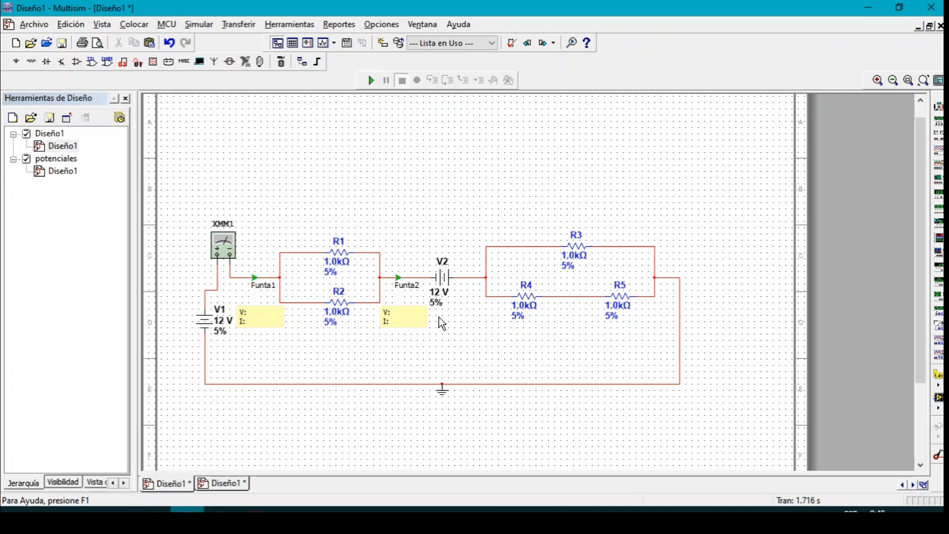
pyautogui.click(467, 278)
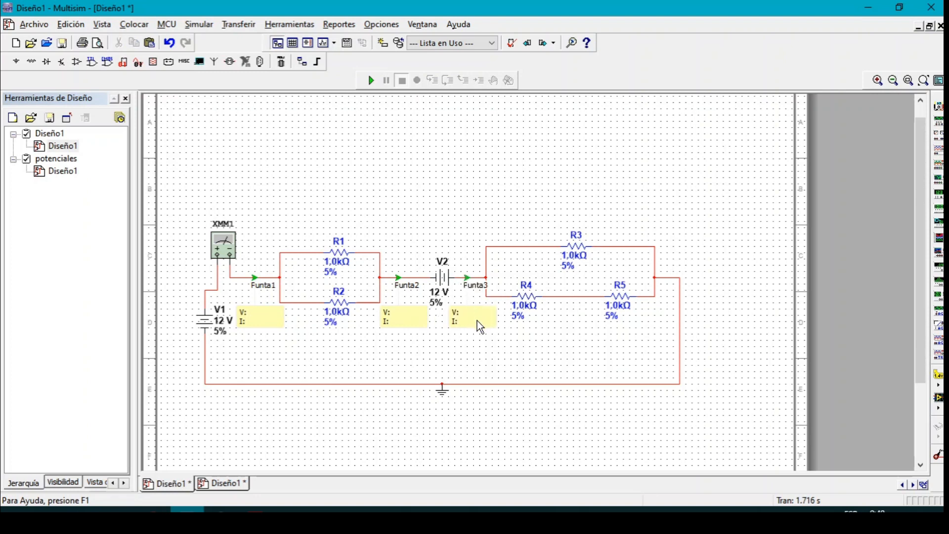
pyautogui.click(573, 297)
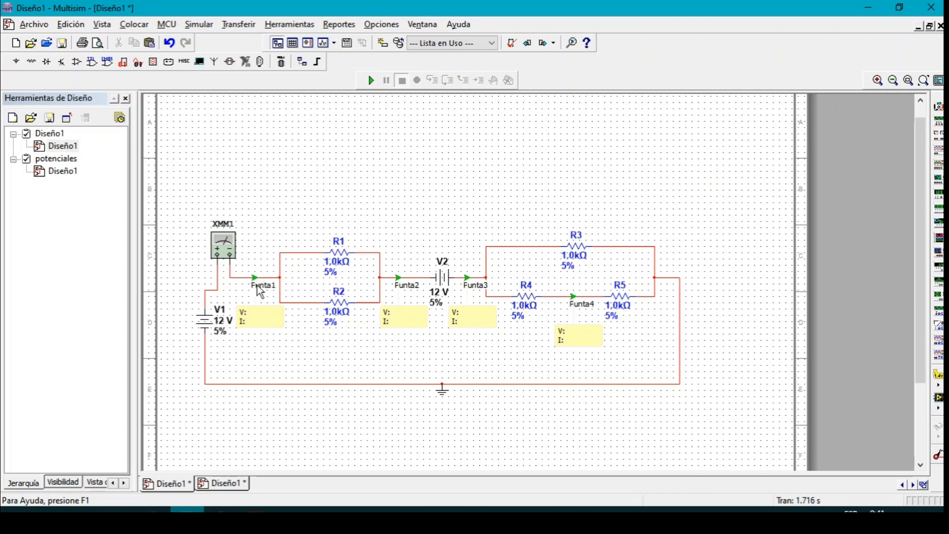
# - Shift the readouts of probes Punta1 and Punta2 slightly so they sit beneath their probes
pyautogui.scroll(3, 259, 287)
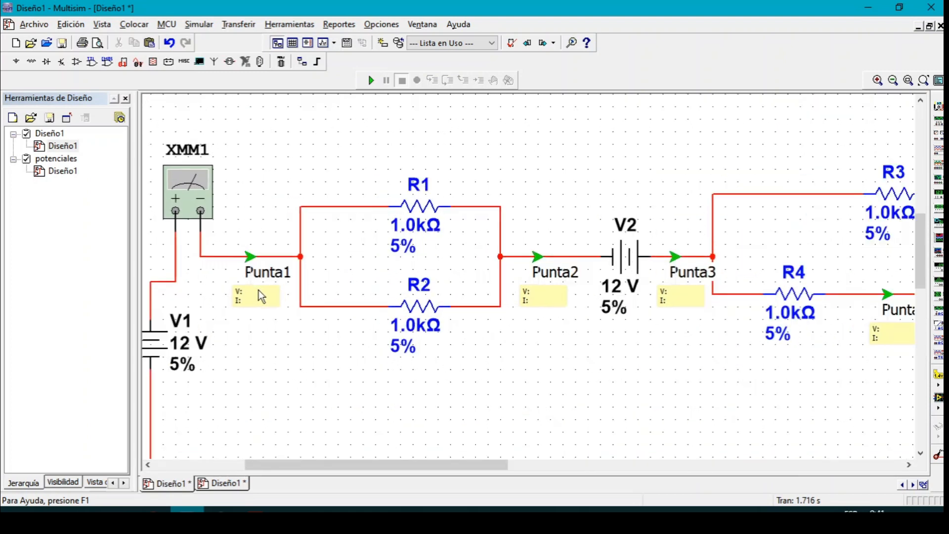
pyautogui.scroll(-1, 259, 290)
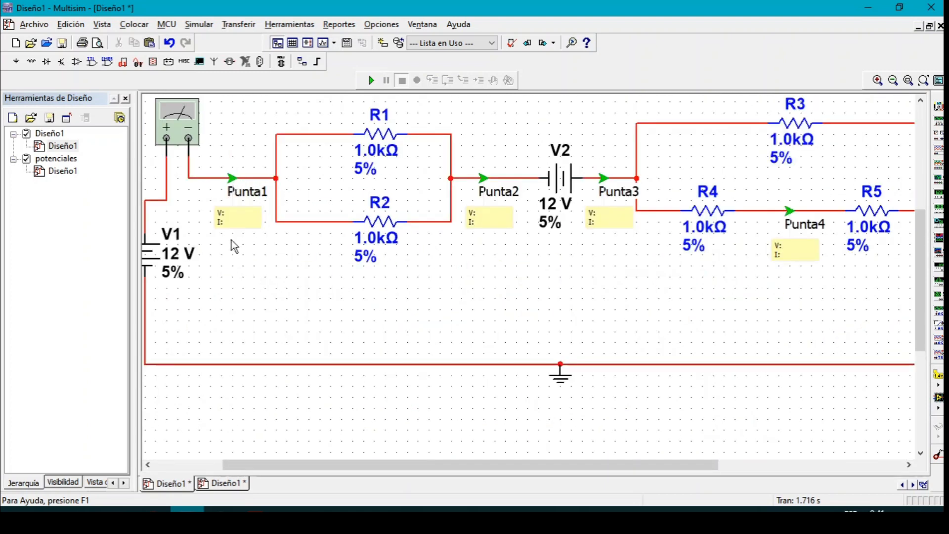
pyautogui.moveTo(244, 221); pyautogui.dragTo(232, 217)
pyautogui.click(483, 217)
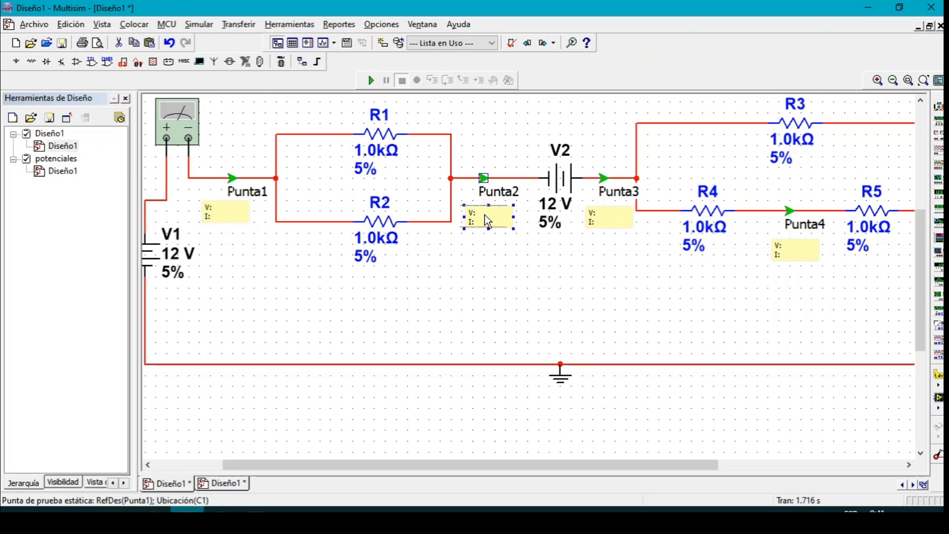
# - Check the measuring points on the test circuit in Adobe Acrobat Reader, then add a probe to Multisim's lower wire between V1 and ground
pyautogui.hotkey('alt', 'Tab')
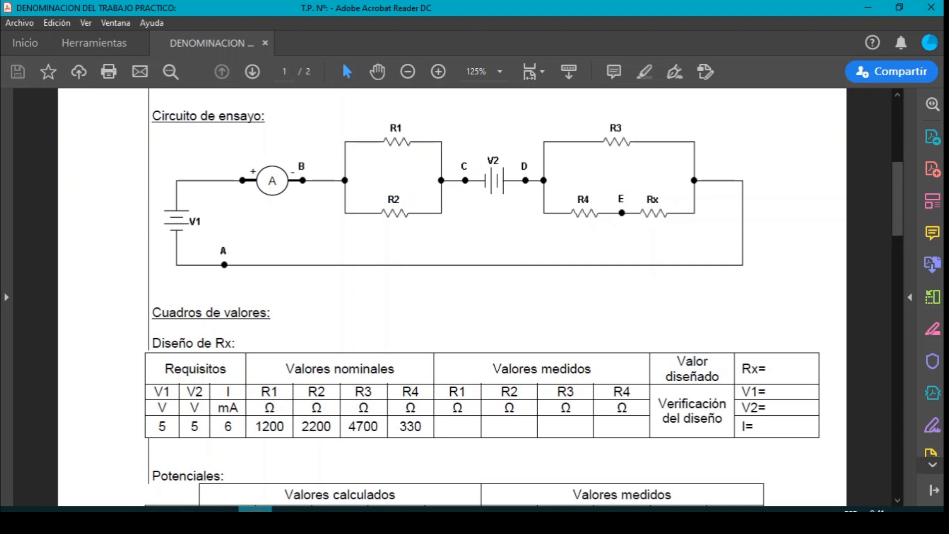
pyautogui.hotkey('alt', 'Tab')
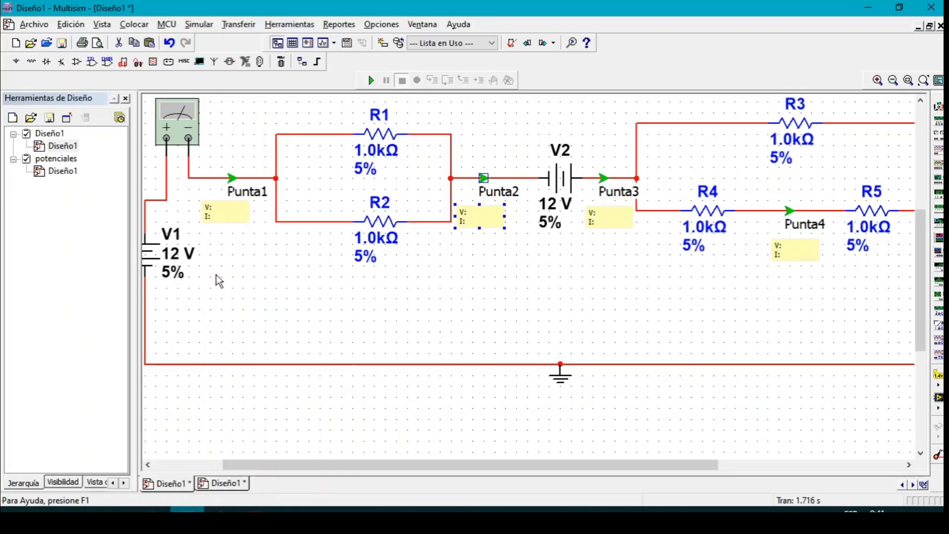
pyautogui.hotkey('ctrl', 'v')
pyautogui.click(241, 366)
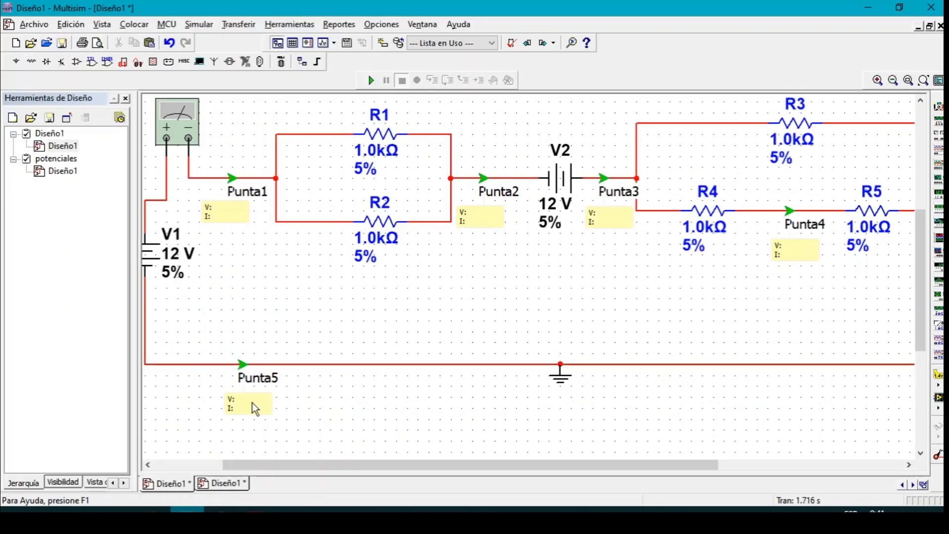
pyautogui.click(252, 403)
# - Run the simulation, open multimeter XMM1's panel and move it above the circuit, clear of R1
pyautogui.scroll(-1, 252, 402)
pyautogui.click(371, 80)
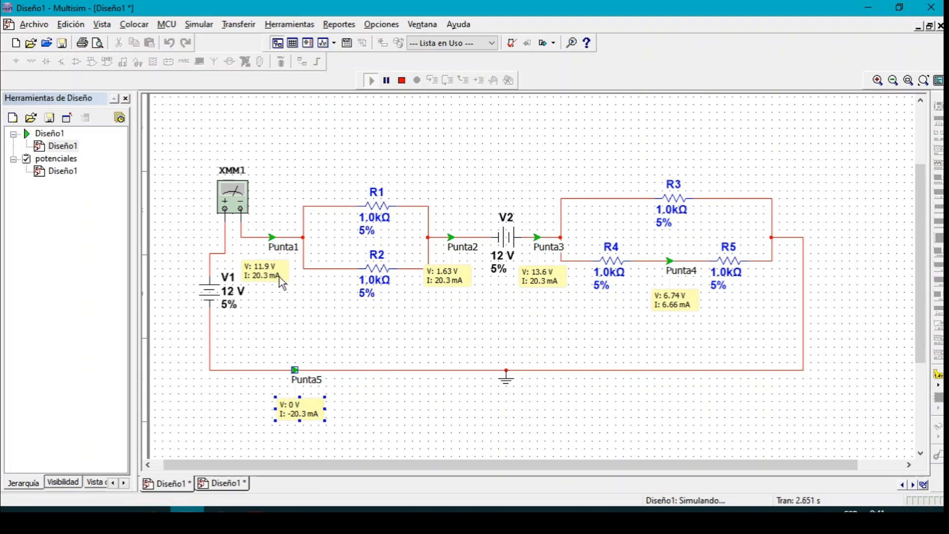
pyautogui.doubleClick(228, 197)
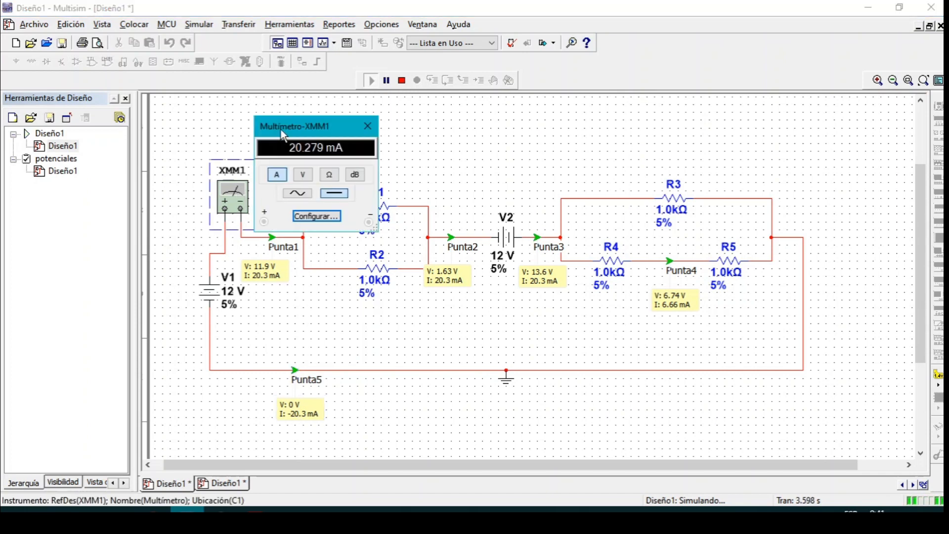
pyautogui.moveTo(280, 129); pyautogui.dragTo(200, 110)
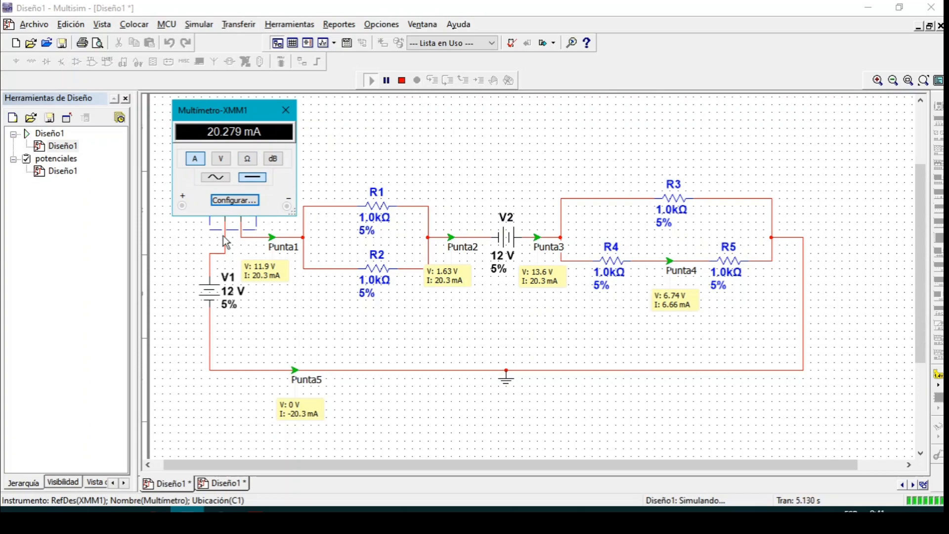
# - Shift probe Punta1's readout slightly away from V1 and stop the simulation
pyautogui.click(273, 237)
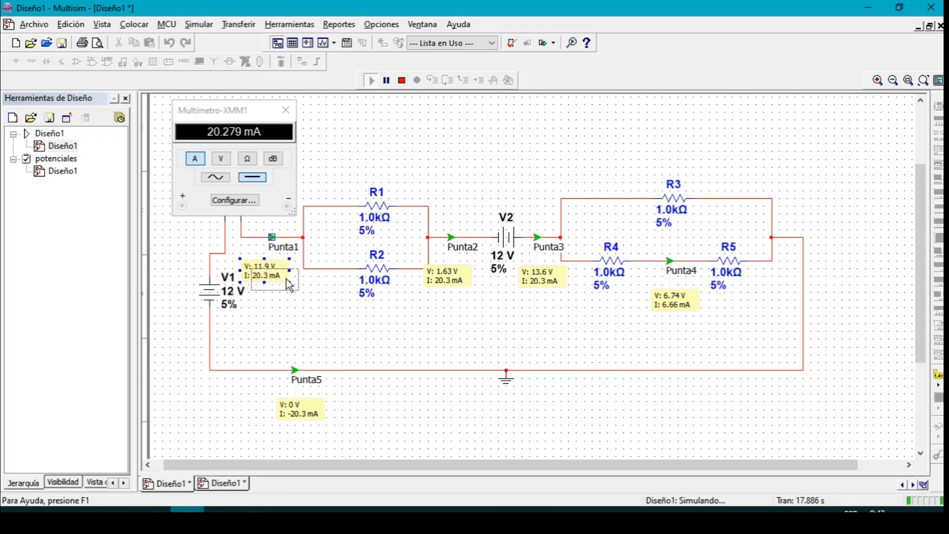
pyautogui.moveTo(258, 263); pyautogui.dragTo(268, 272)
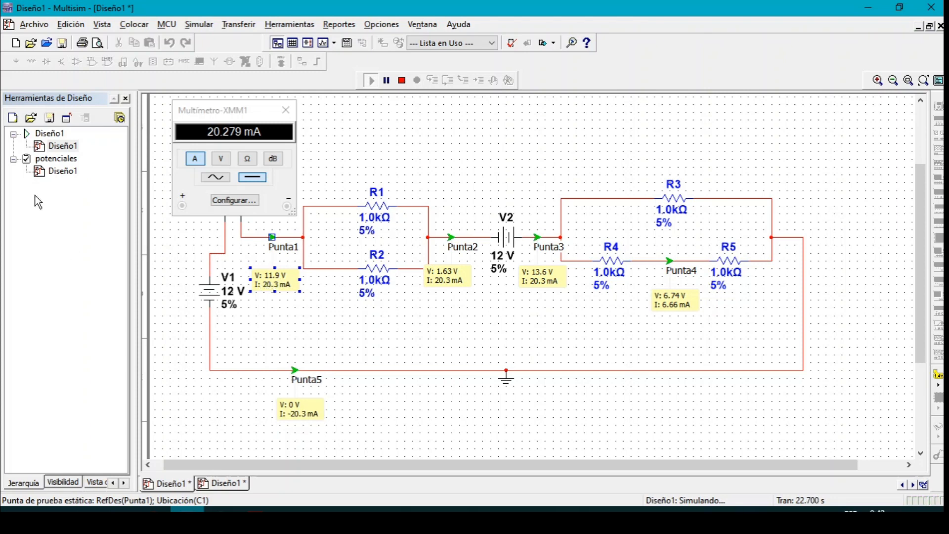
pyautogui.click(256, 112)
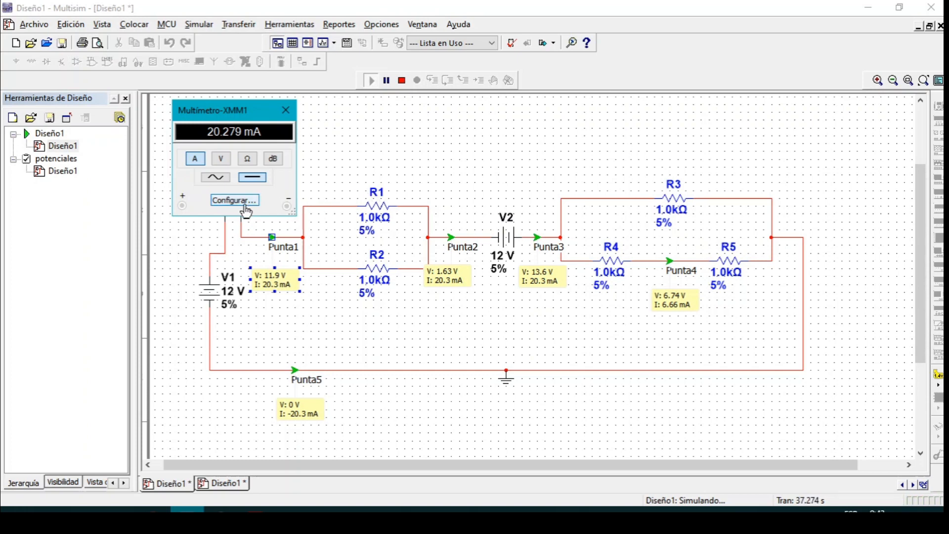
pyautogui.click(402, 82)
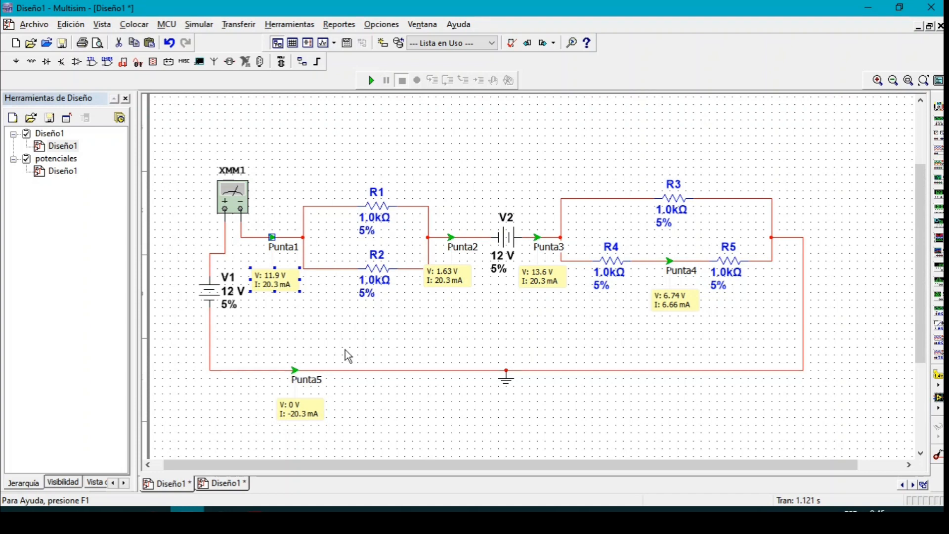
pyautogui.click(366, 271)
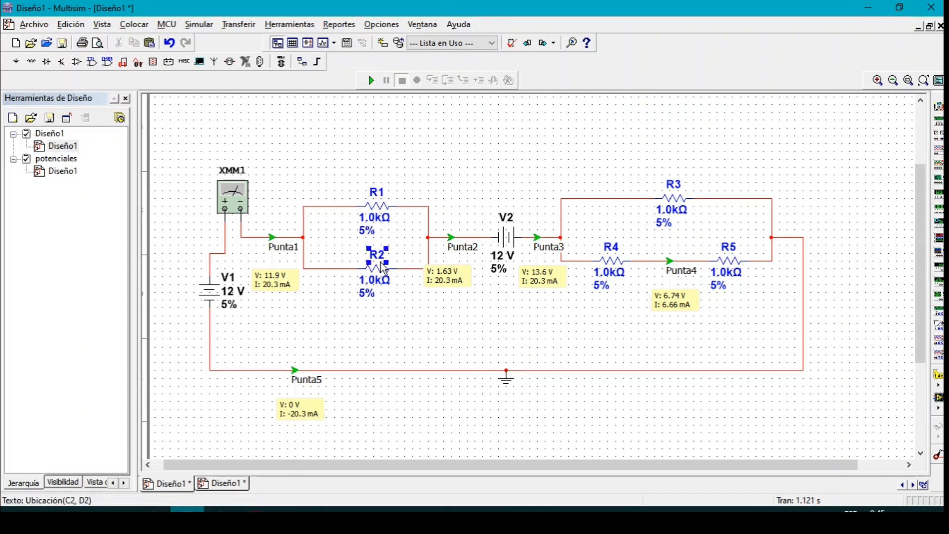
pyautogui.click(378, 227)
pyautogui.click(378, 260)
pyautogui.click(219, 302)
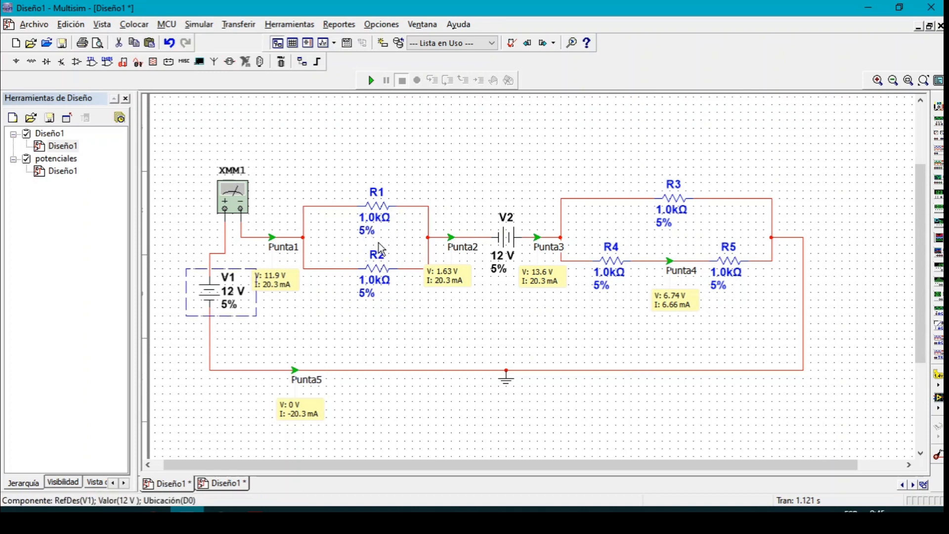
# - Check that component tolerances are in use and accept the mixed-mode simulation settings with real terminal models
pyautogui.click(199, 25)
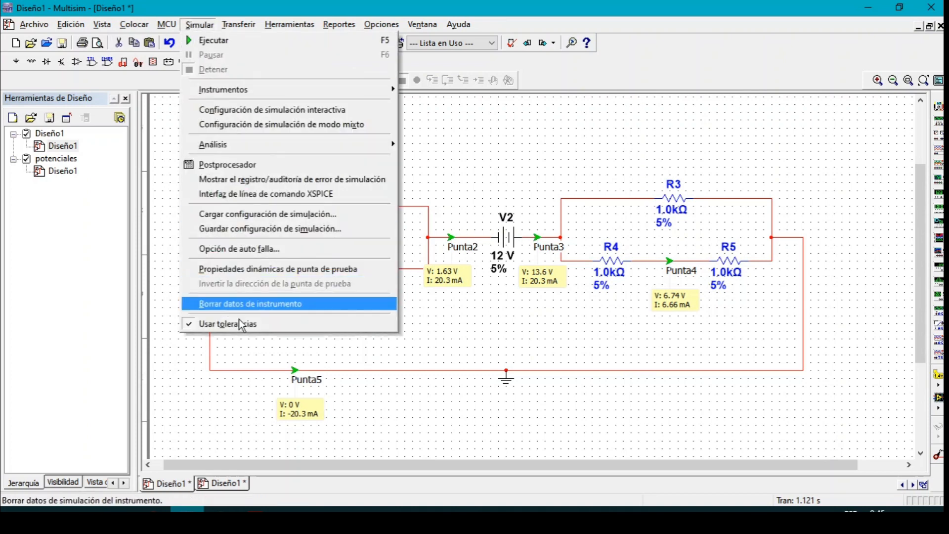
pyautogui.click(277, 125)
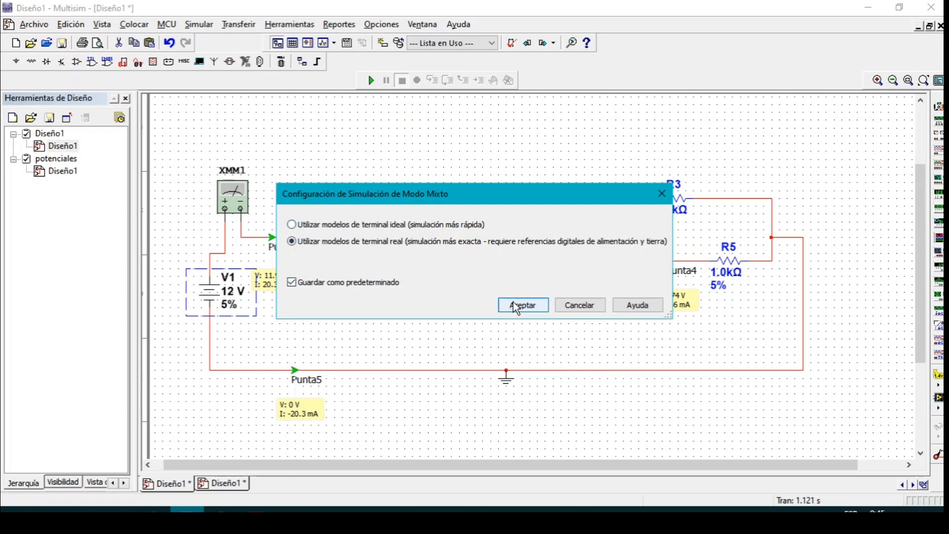
pyautogui.click(529, 307)
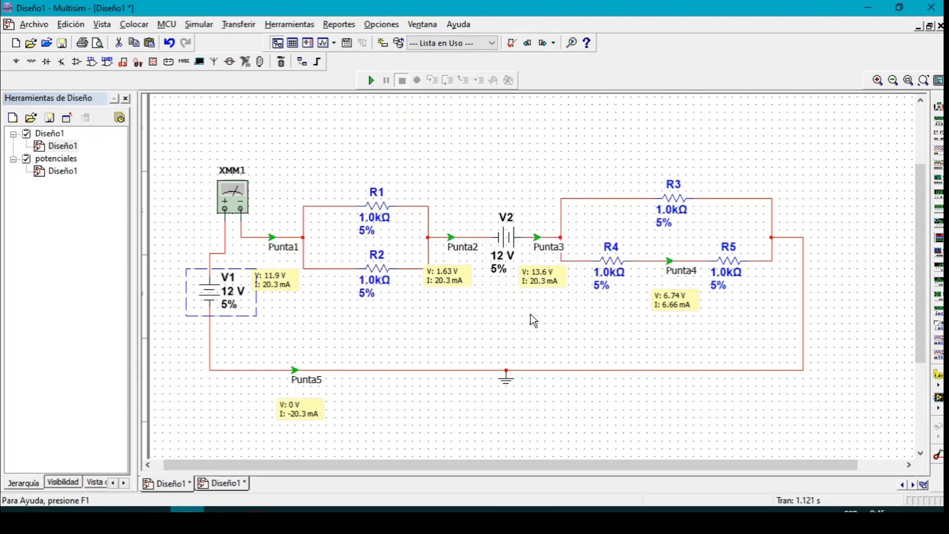
# - Set multimeter XMM1's ammeter resistance to 3 Ω, close its panel, and run and stop the simulation
pyautogui.click(229, 201)
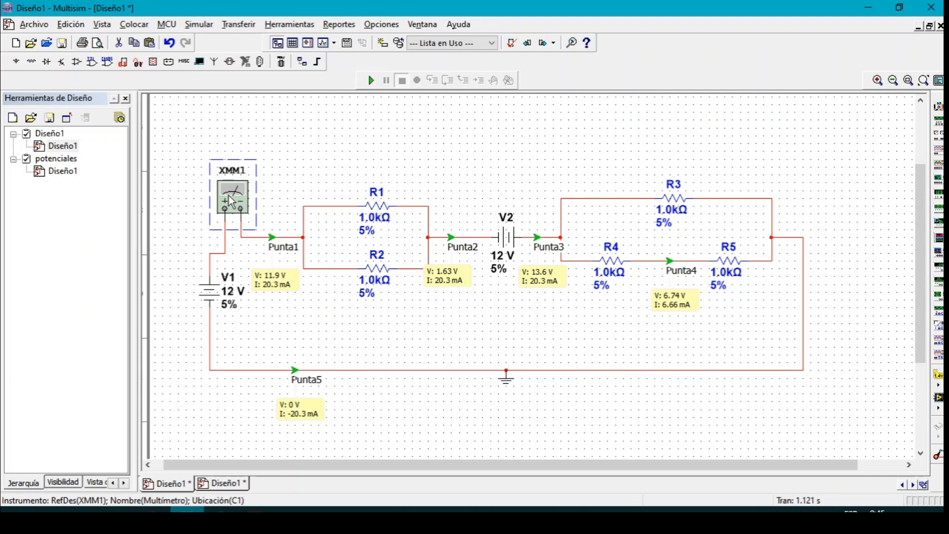
pyautogui.doubleClick(230, 200)
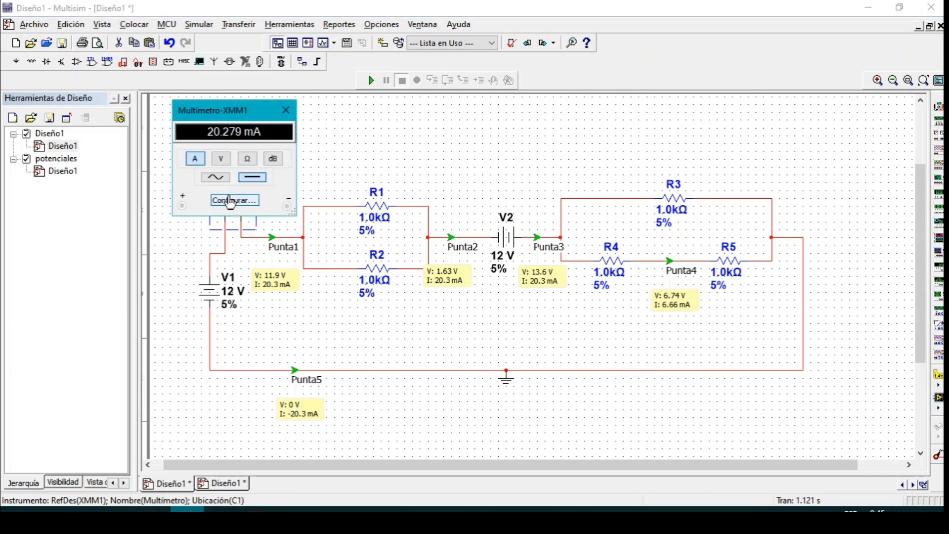
pyautogui.click(247, 200)
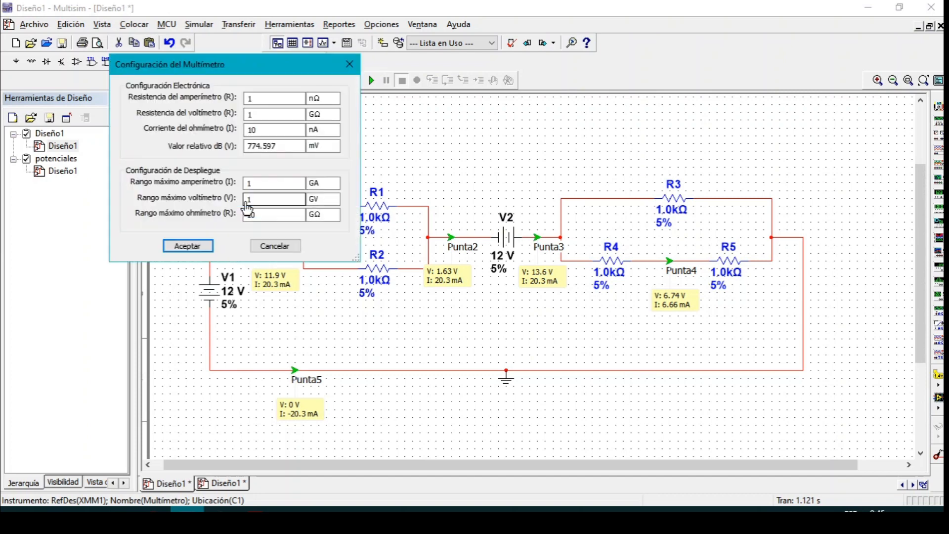
pyautogui.click(269, 99)
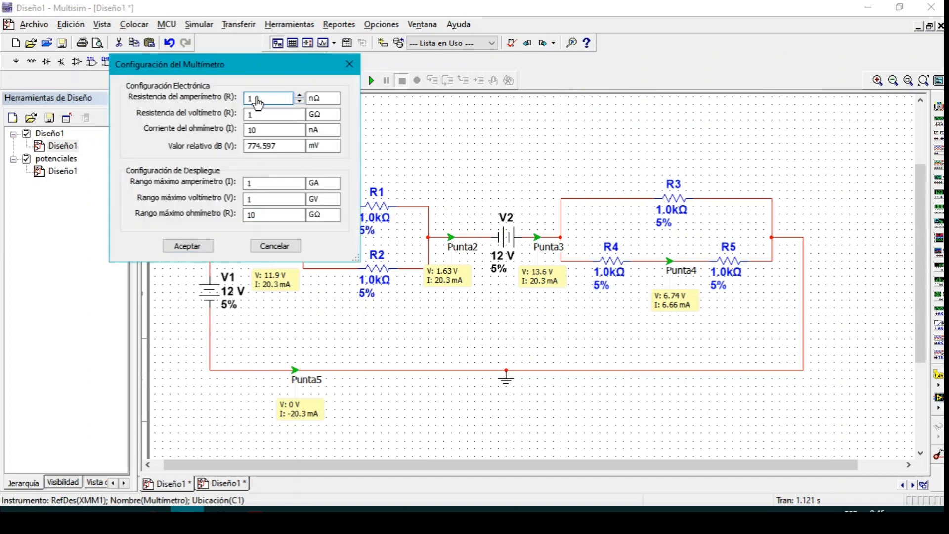
pyautogui.moveTo(254, 99); pyautogui.dragTo(242, 100)
pyautogui.write('3')
pyautogui.click(329, 98)
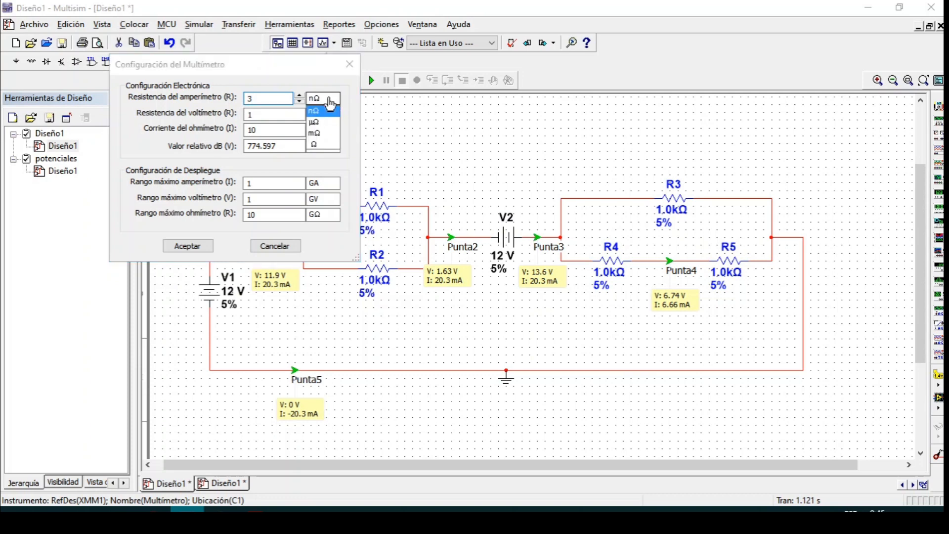
pyautogui.click(323, 144)
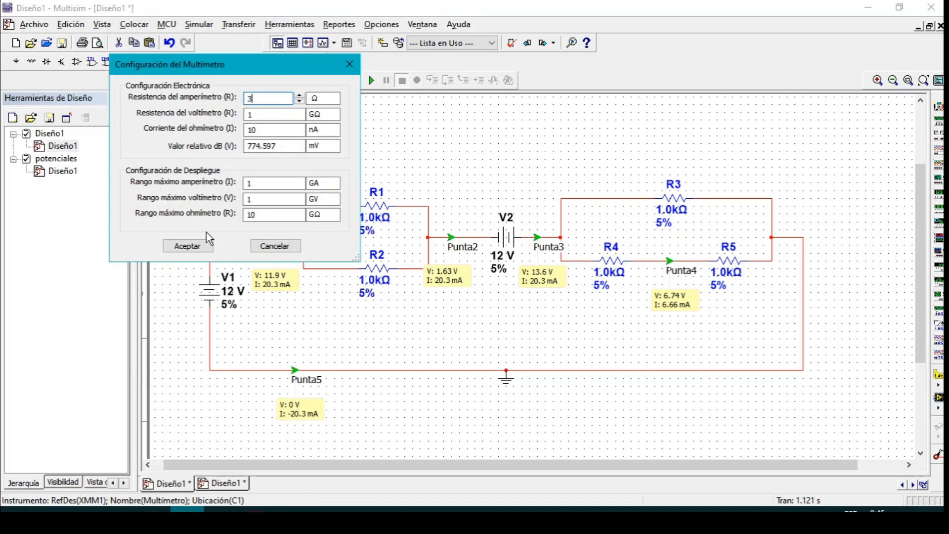
pyautogui.click(205, 247)
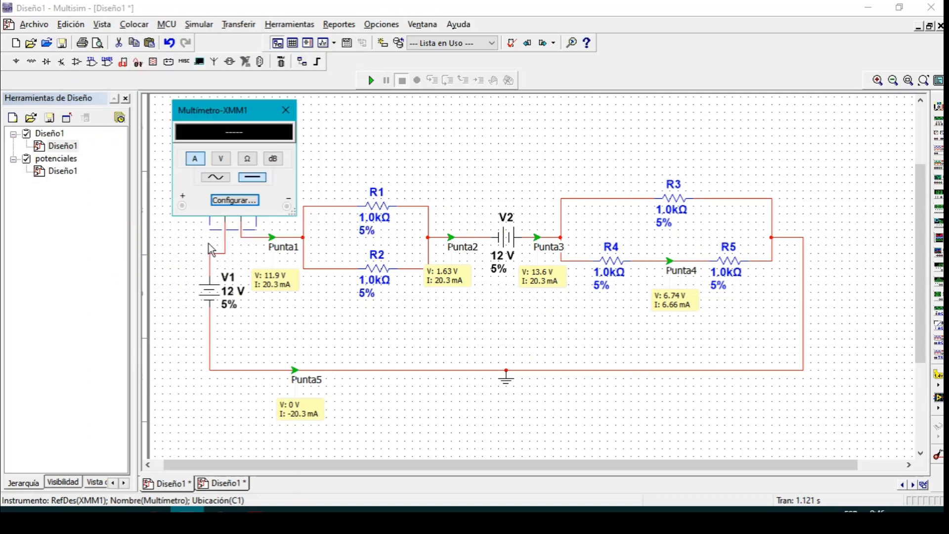
pyautogui.click(285, 110)
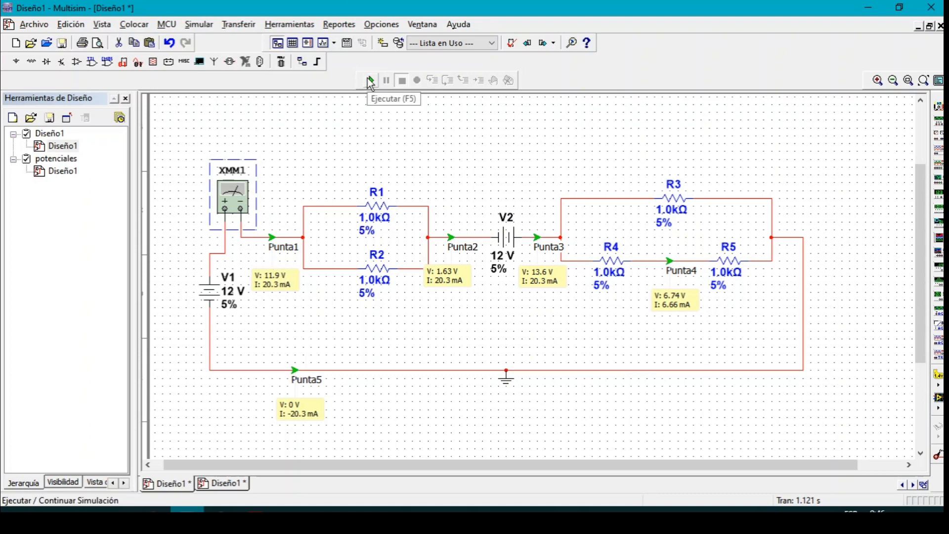
pyautogui.click(370, 82)
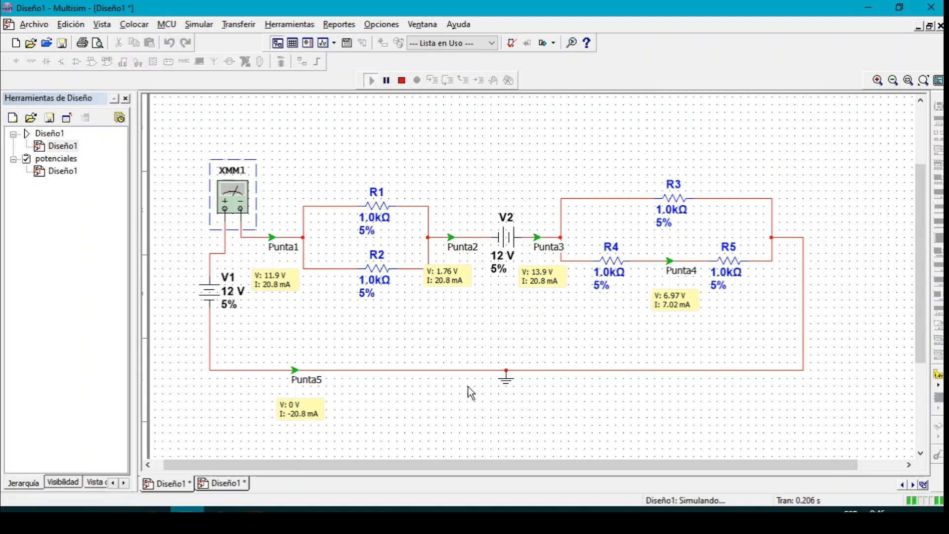
pyautogui.click(401, 81)
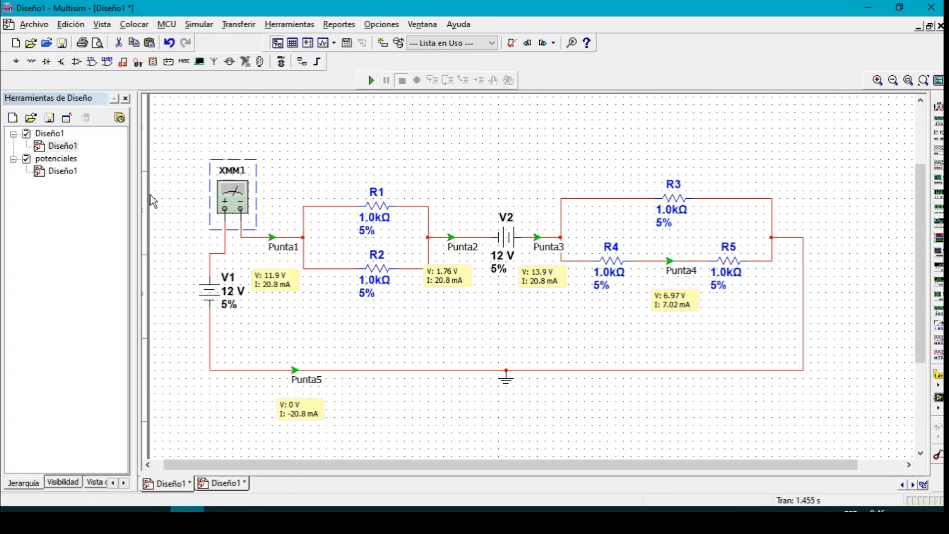
# - Open the potenciales design and run and stop its simulation several times to compare the probe readings under the 5% tolerances
pyautogui.doubleClick(58, 173)
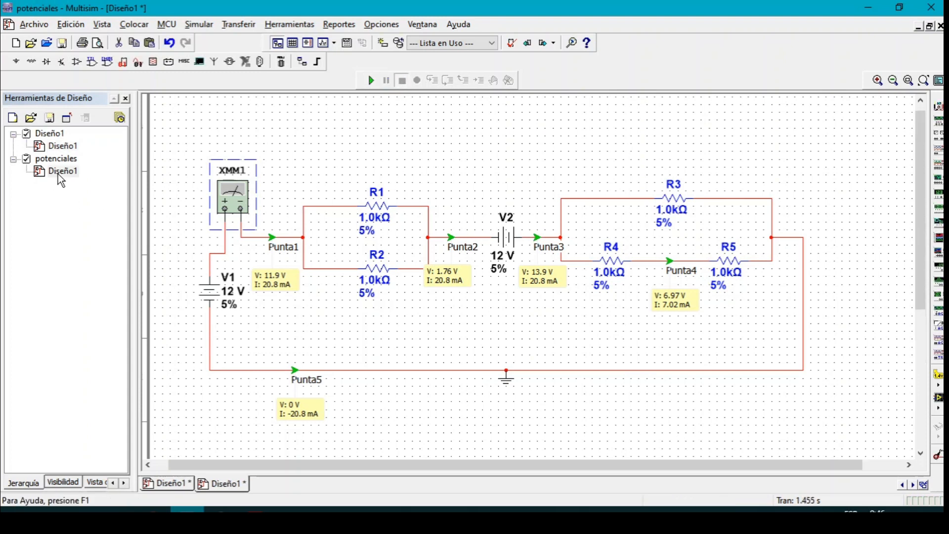
pyautogui.click(371, 81)
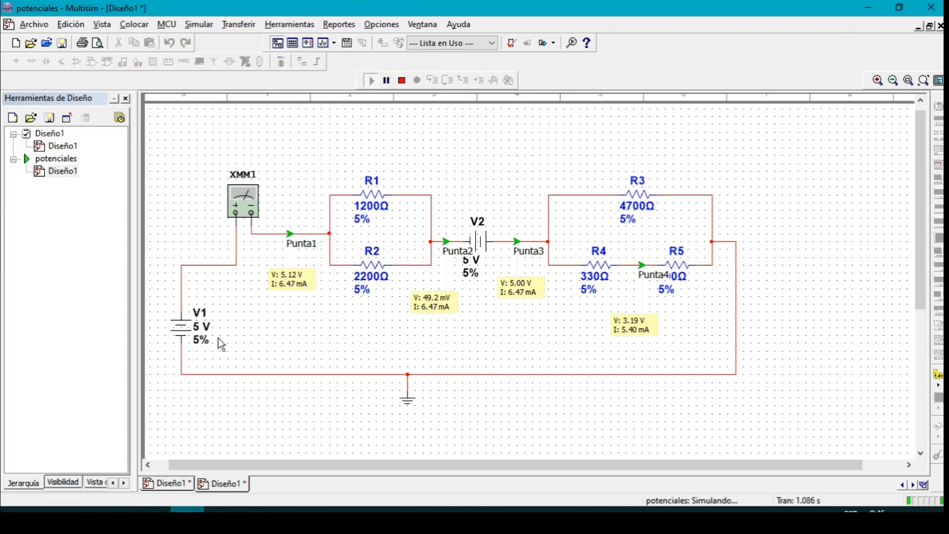
pyautogui.click(402, 81)
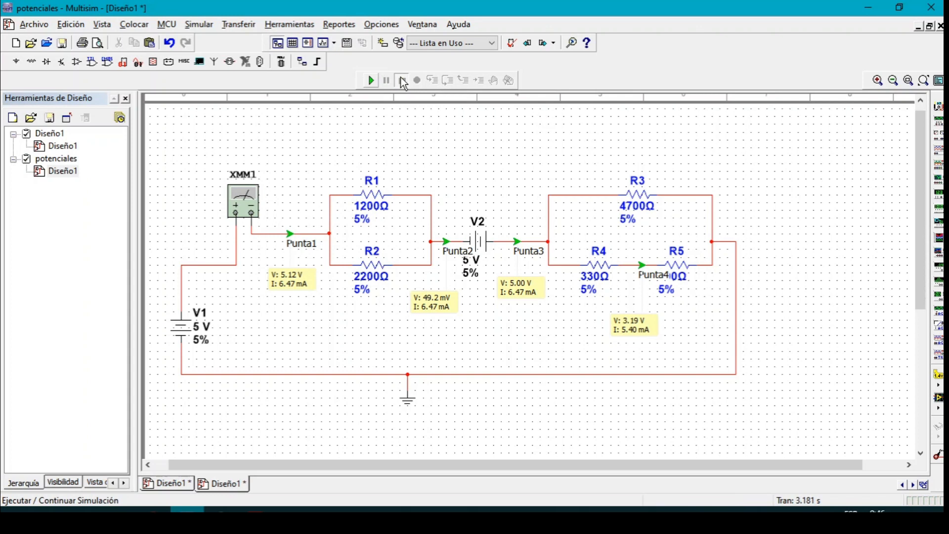
pyautogui.click(372, 81)
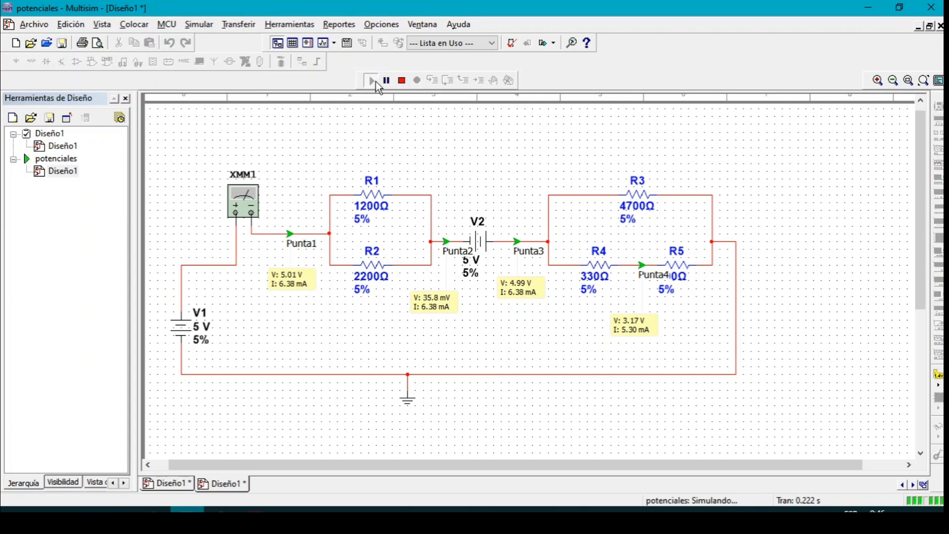
pyautogui.click(402, 81)
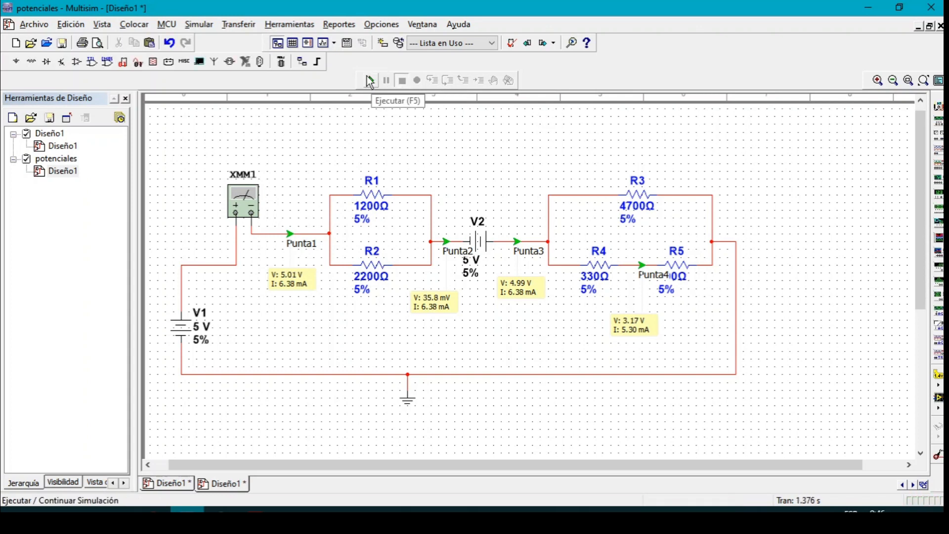
pyautogui.click(371, 80)
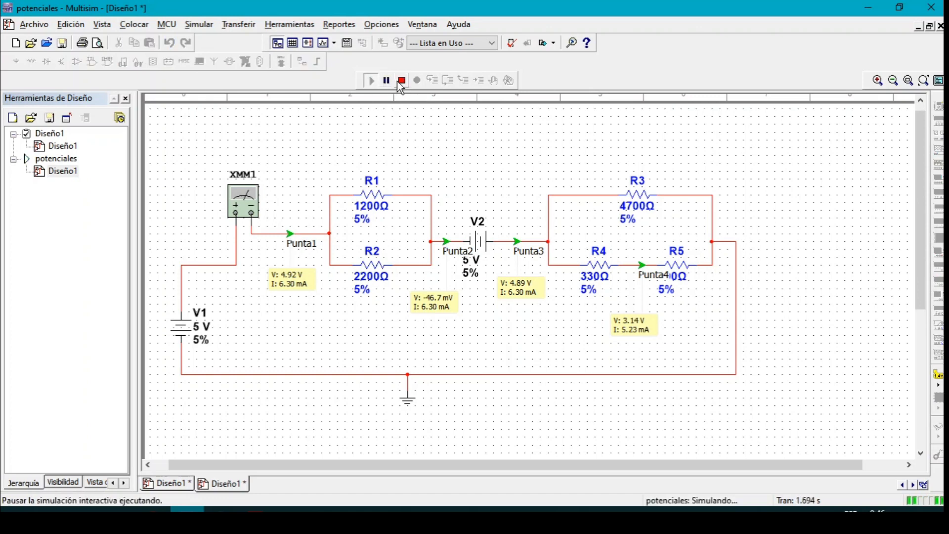
pyautogui.click(369, 81)
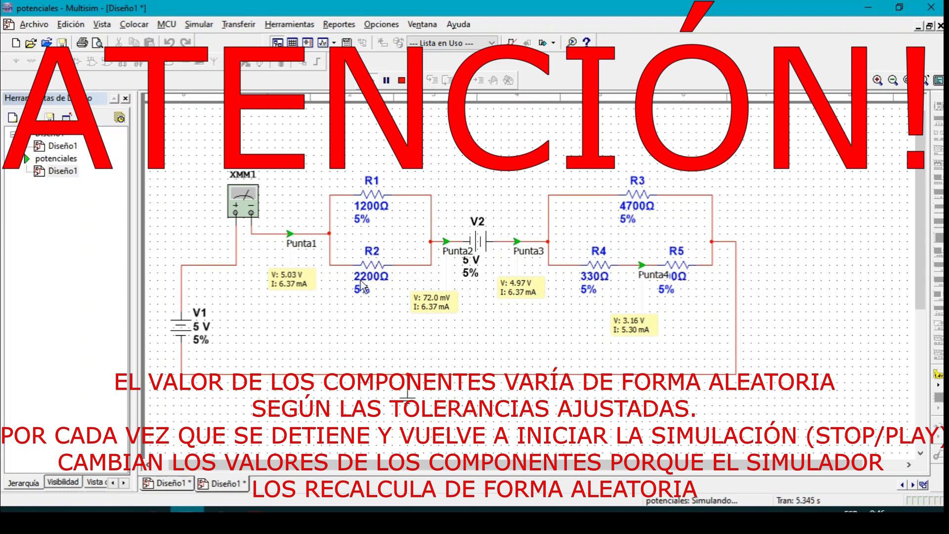
pyautogui.click(402, 80)
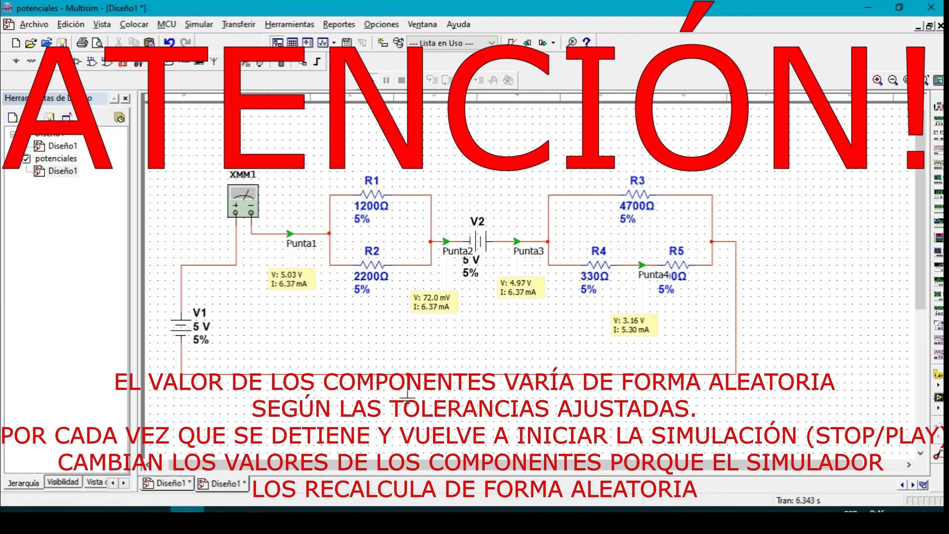
pyautogui.click(371, 80)
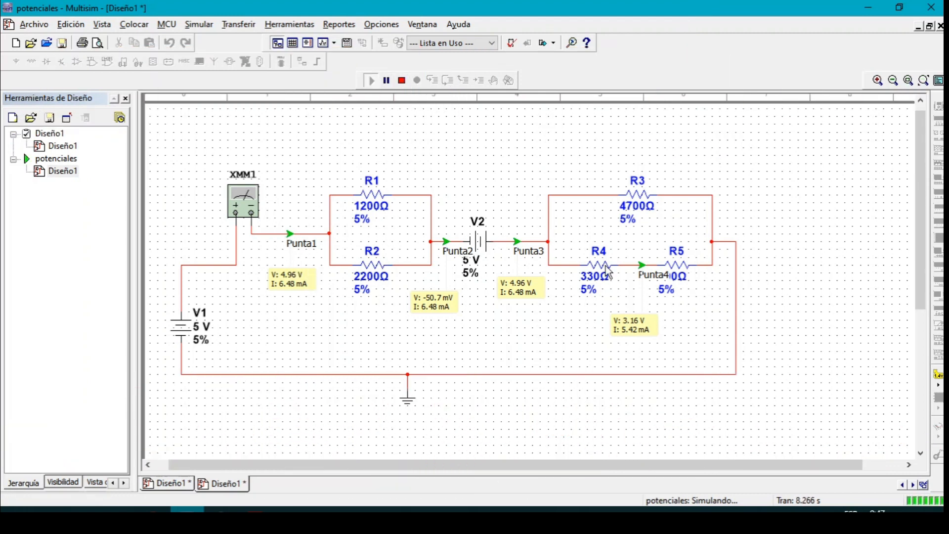
pyautogui.click(402, 80)
# - Delete the ground from the lower wire and look up reference point C on the test circuit in Adobe Acrobat Reader
pyautogui.click(413, 409)
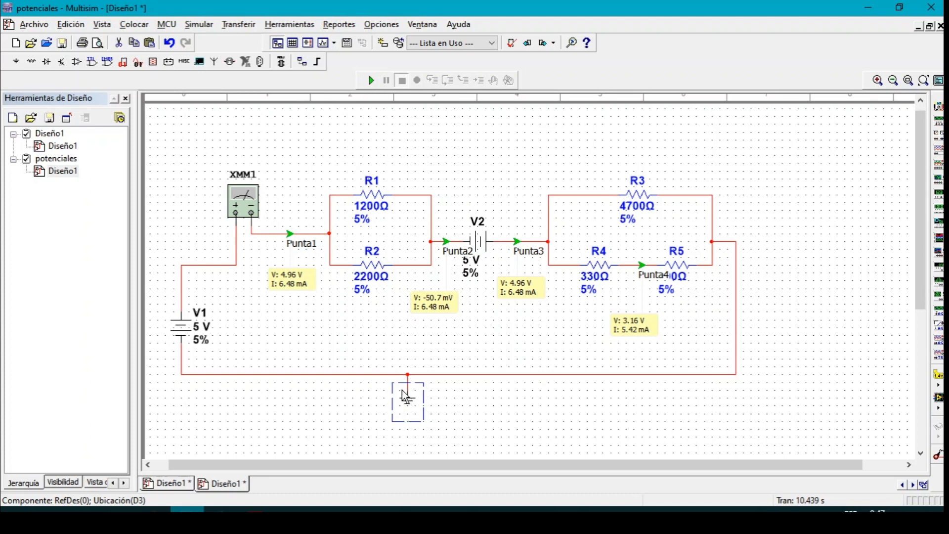
pyautogui.press('Delete')
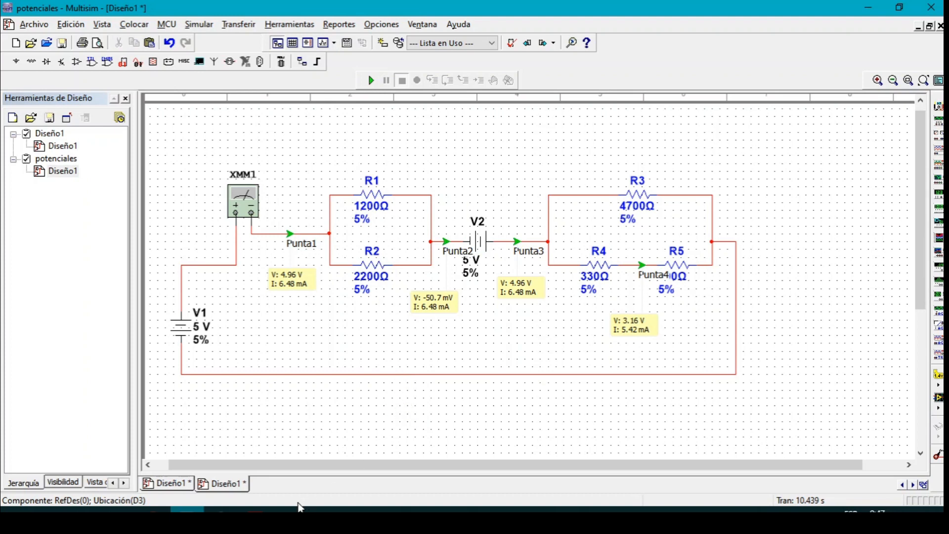
pyautogui.click(255, 511)
pyautogui.scroll(-2, 322, 404)
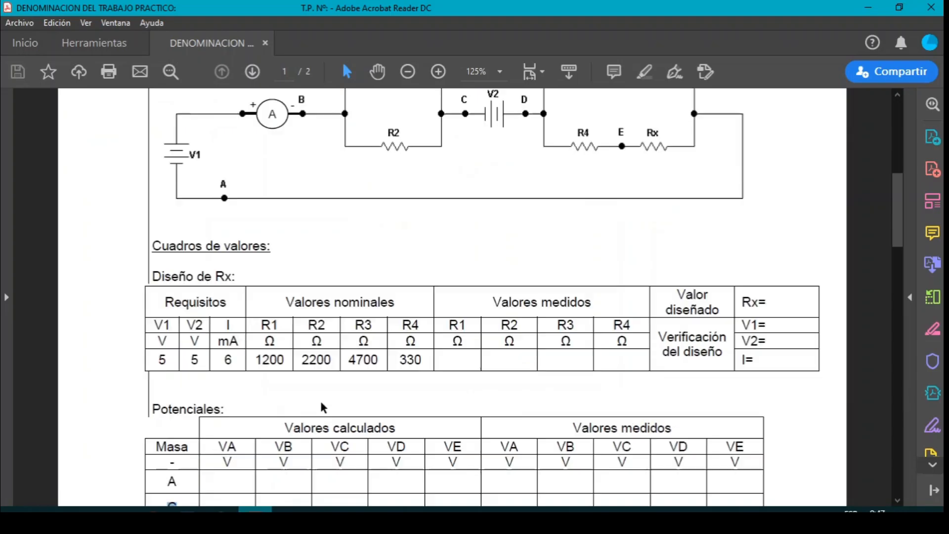
pyautogui.scroll(4, 341, 403)
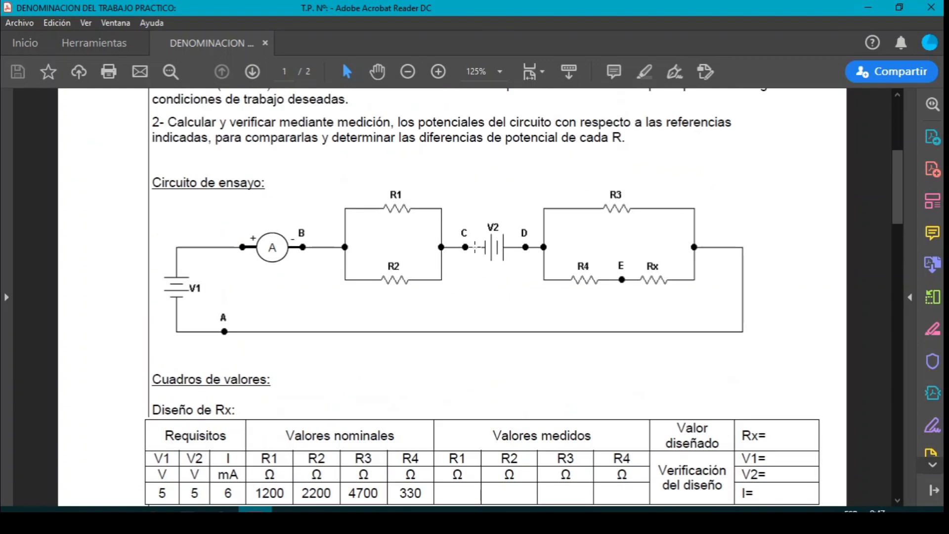
pyautogui.scroll(-3, 410, 292)
# - Back in Multisim, ground the wire between Punta2 and V2, then run and stop the simulation
pyautogui.hotkey('alt', 'Tab')
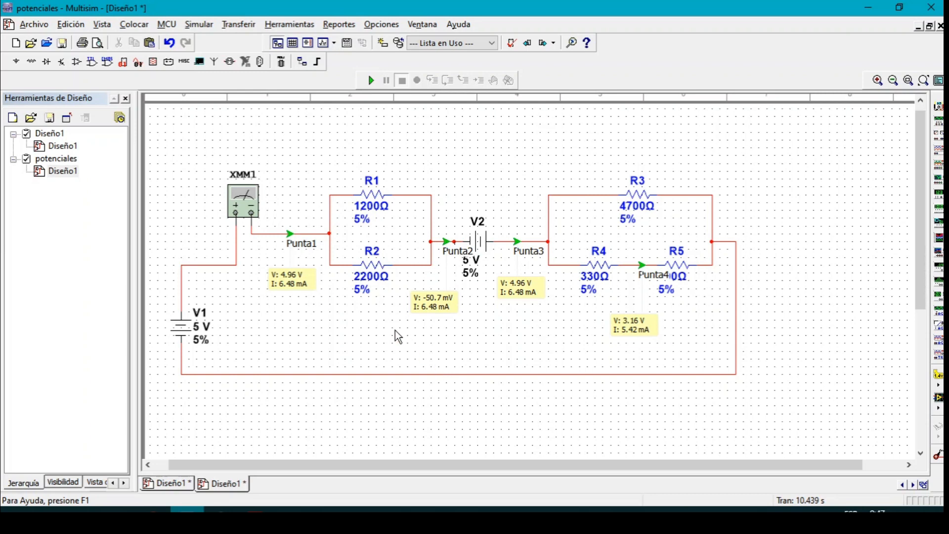
pyautogui.click(457, 256)
pyautogui.moveTo(452, 257); pyautogui.dragTo(455, 275)
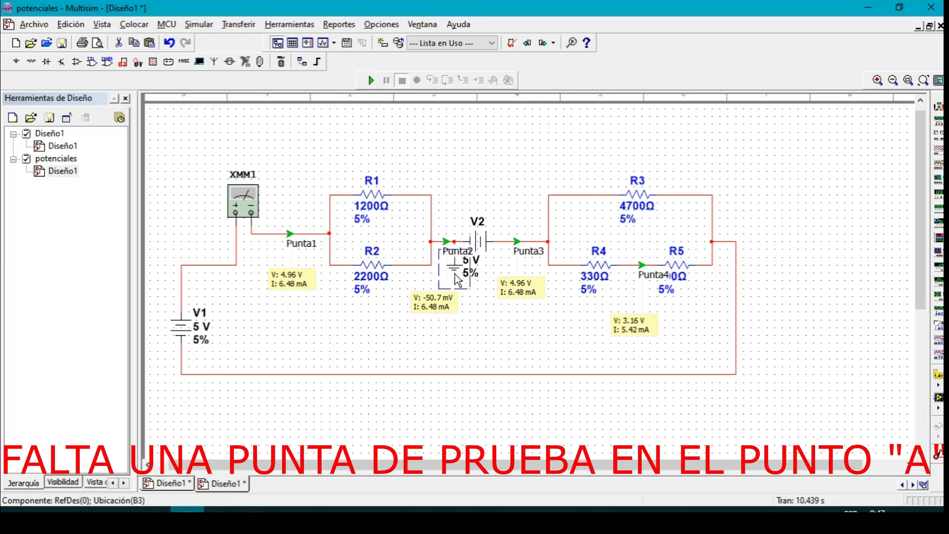
pyautogui.click(375, 82)
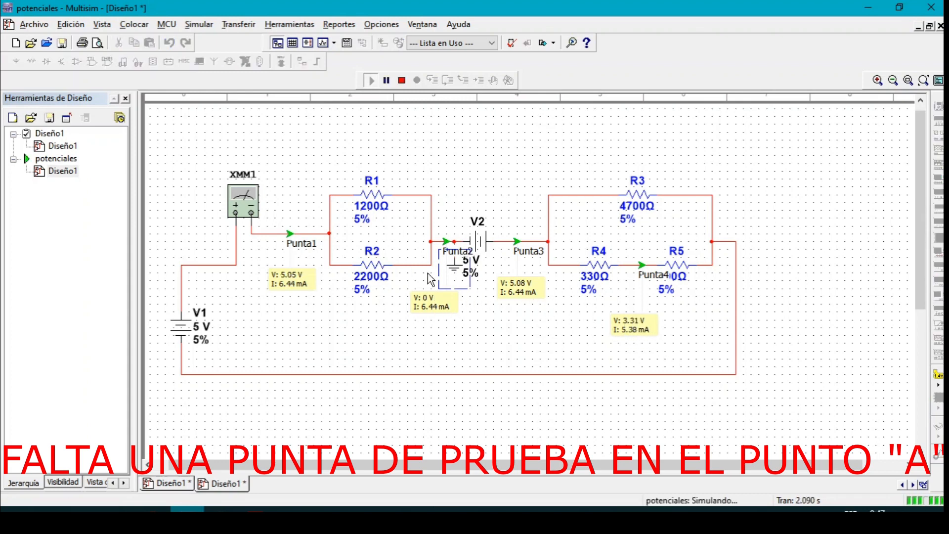
pyautogui.click(387, 80)
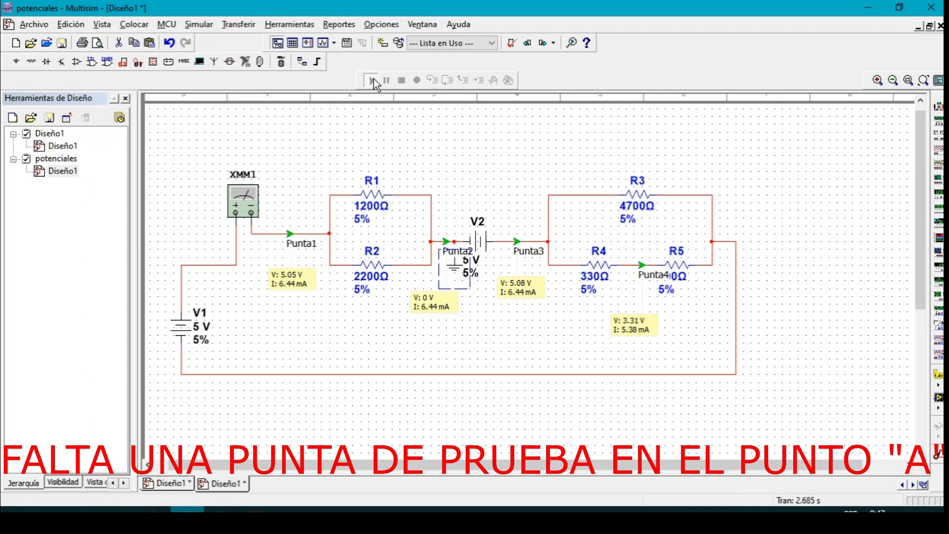
# - Check which potentials and potential differences have to be measured in the worksheet tables in Adobe Acrobat Reader
pyautogui.click(255, 510)
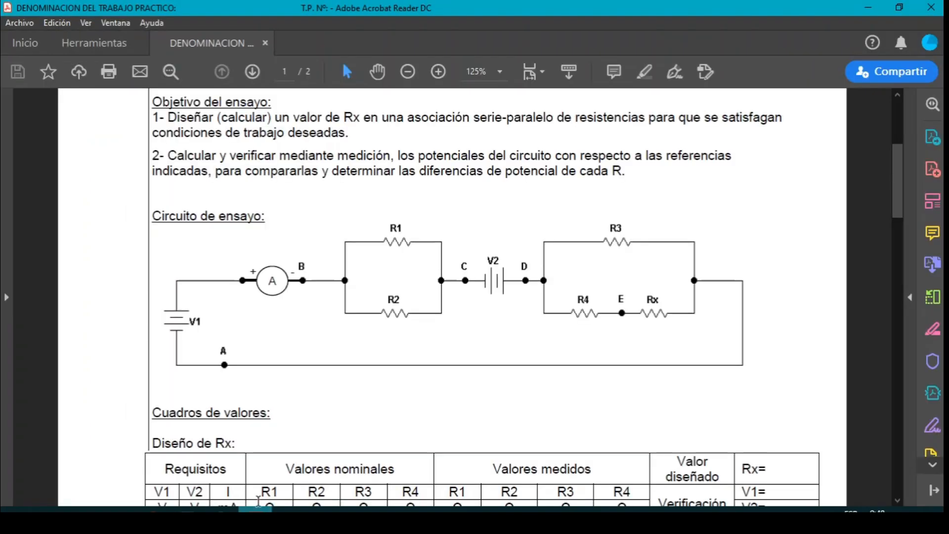
pyautogui.scroll(-7, 283, 387)
pyautogui.scroll(-3, 284, 387)
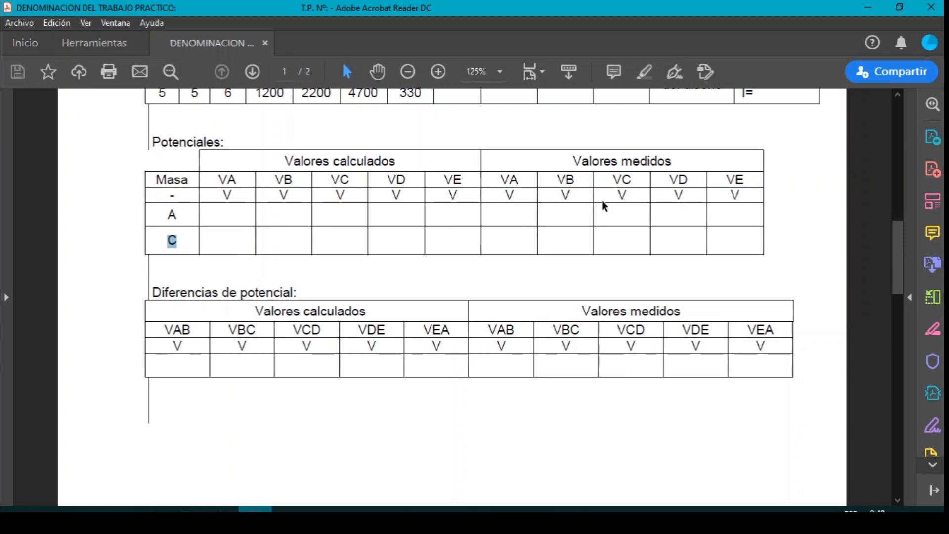
# - Return to Multisim and place a second multimeter above R3, wired in parallel with it, positive terminal on the V2 side
pyautogui.click(187, 509)
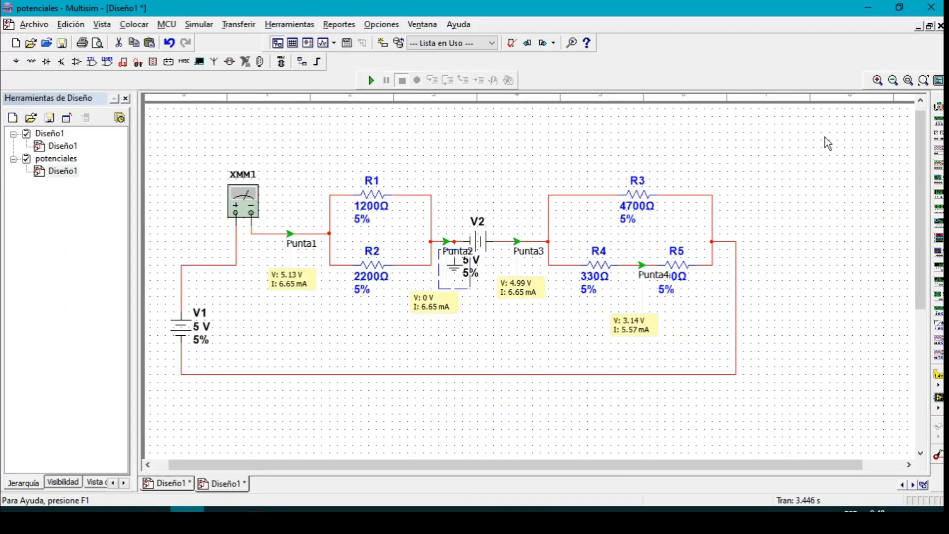
pyautogui.click(938, 107)
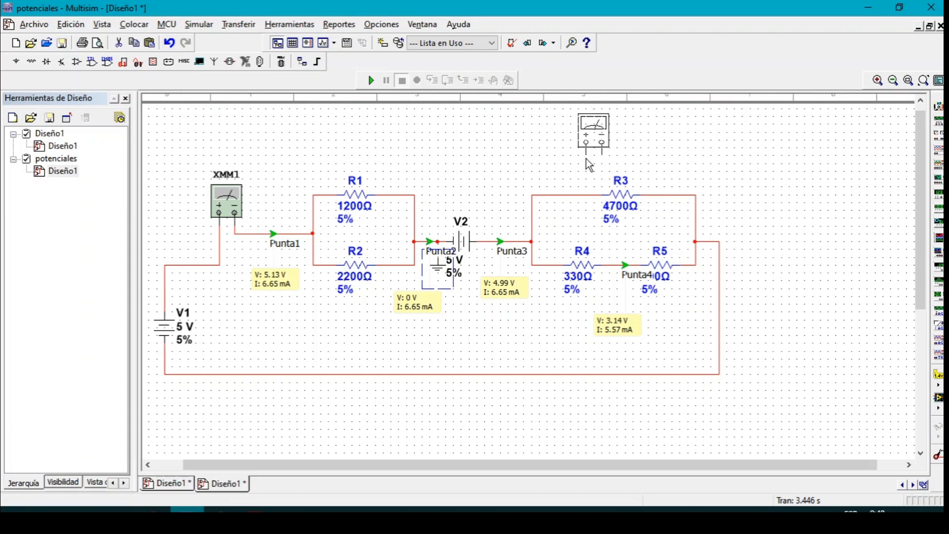
pyautogui.click(587, 161)
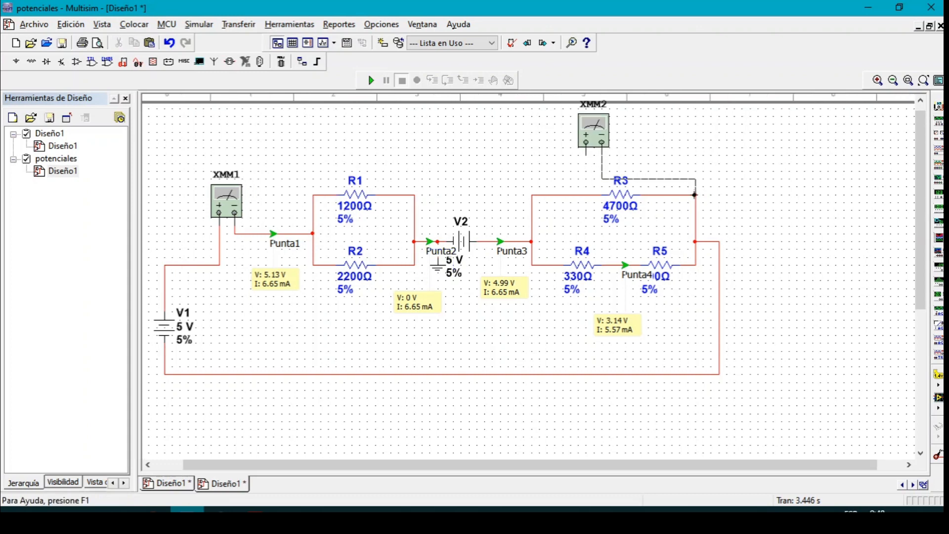
pyautogui.click(694, 195)
pyautogui.click(587, 152)
pyautogui.click(538, 194)
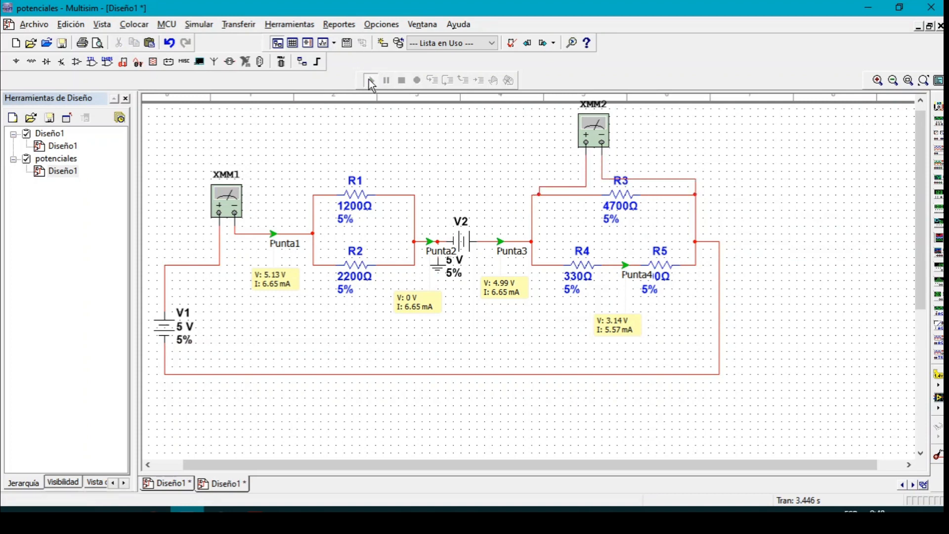
# - Run the simulation, open the second multimeter's panel and move it clear of the circuit, beyond R3
pyautogui.click(367, 81)
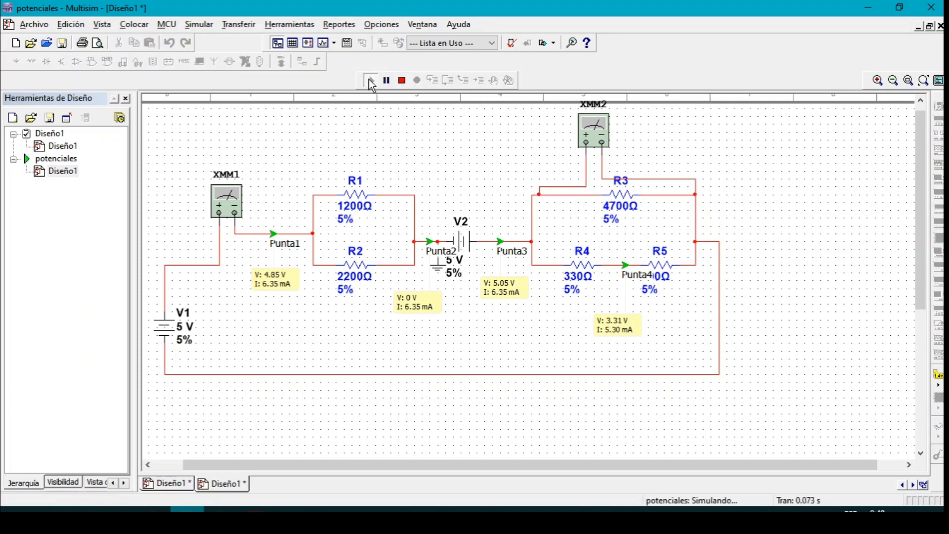
pyautogui.doubleClick(593, 133)
pyautogui.moveTo(510, 208); pyautogui.dragTo(844, 137)
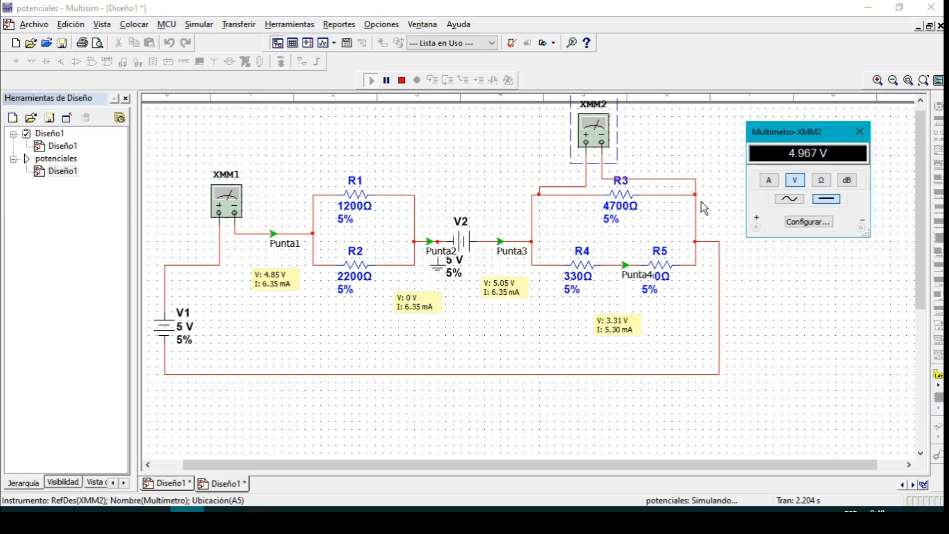
# - Stop the simulation and rewire the second multimeter's negative terminal from the far side of R3 to the wire between R4 and R5
pyautogui.click(684, 179)
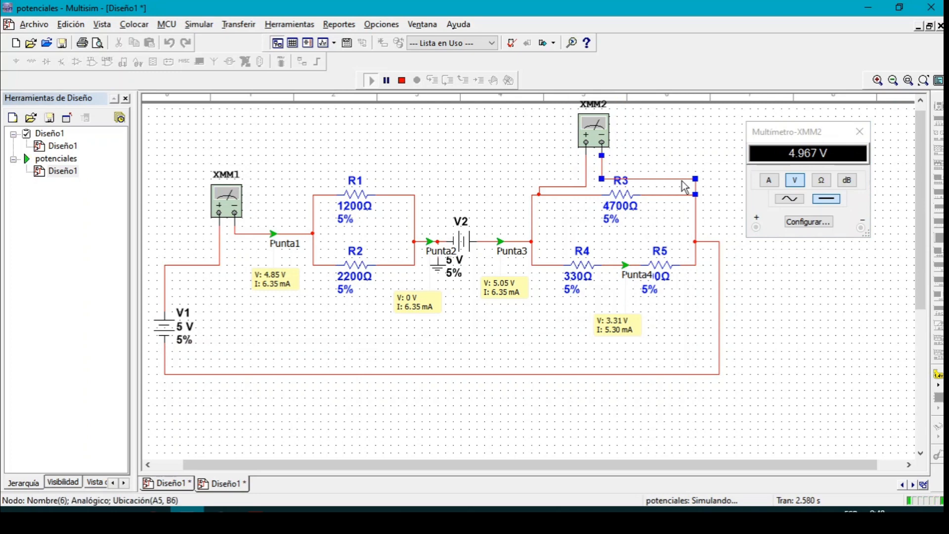
pyautogui.click(386, 81)
pyautogui.click(402, 81)
pyautogui.press('Delete')
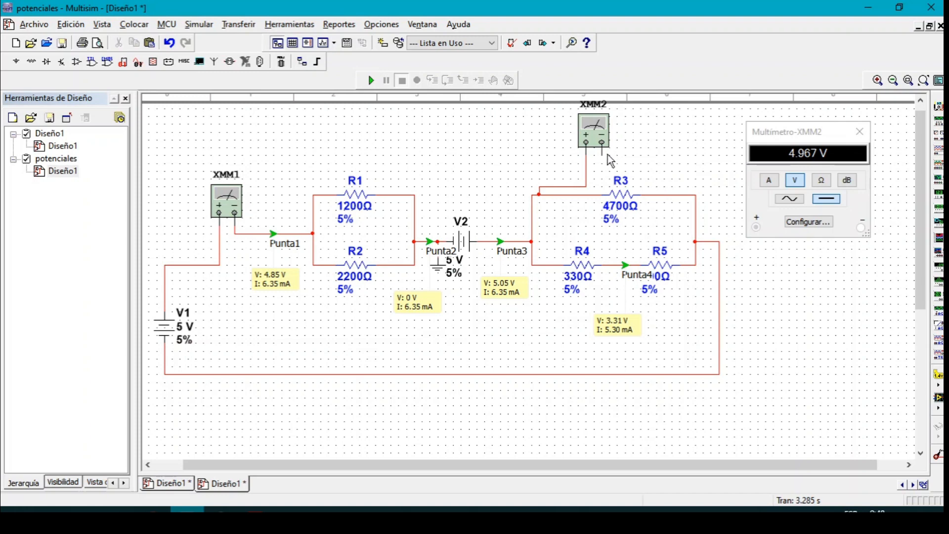
pyautogui.click(603, 153)
pyautogui.click(616, 266)
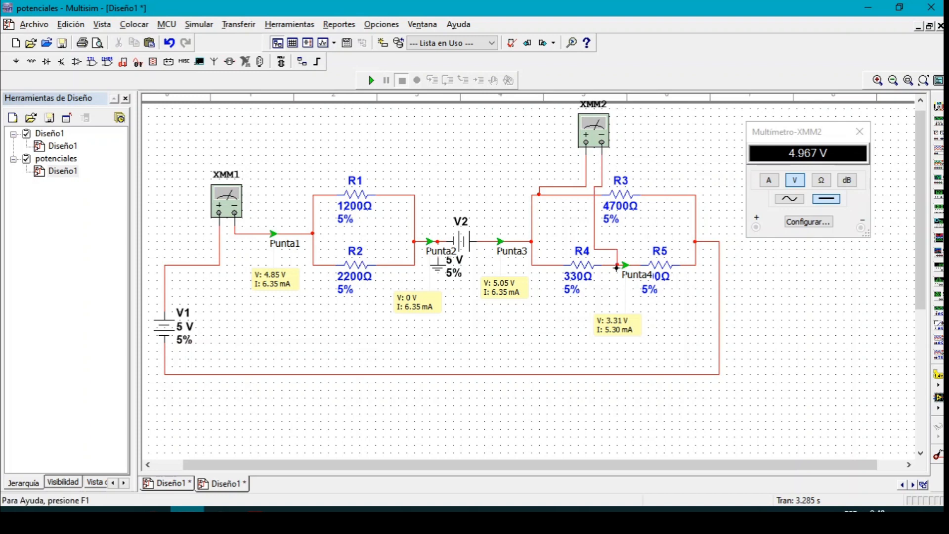
# - Run the simulation to measure the voltage across R4, shift the second multimeter slightly farther above R3, and stop the simulation
pyautogui.click(374, 85)
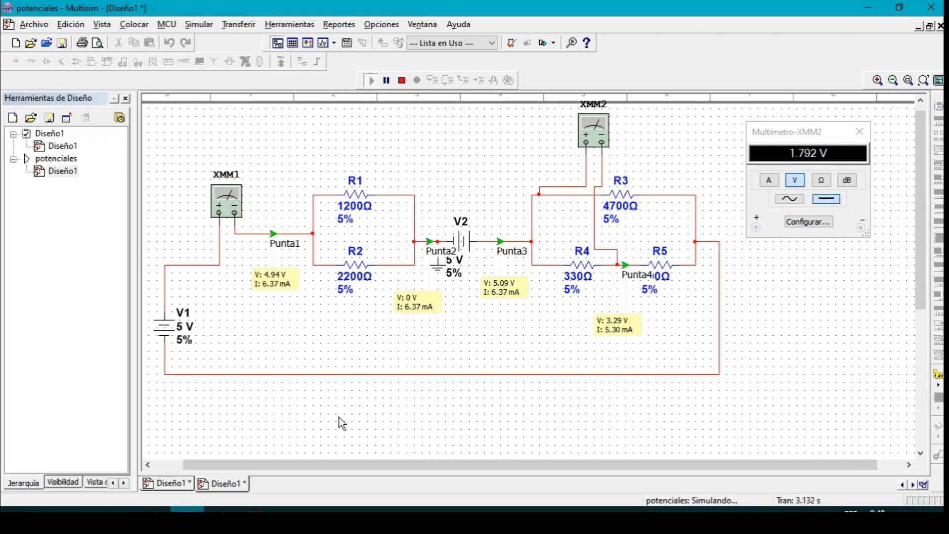
pyautogui.click(586, 144)
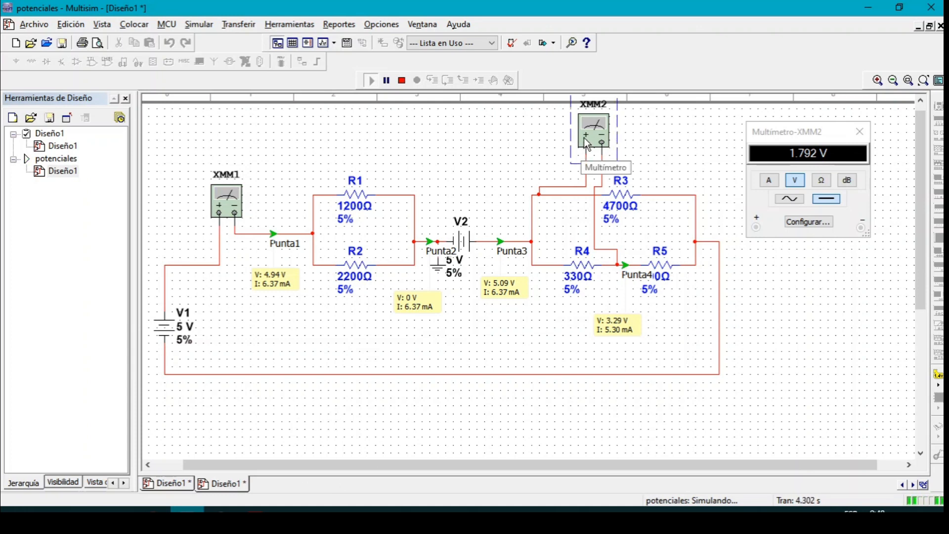
pyautogui.click(585, 178)
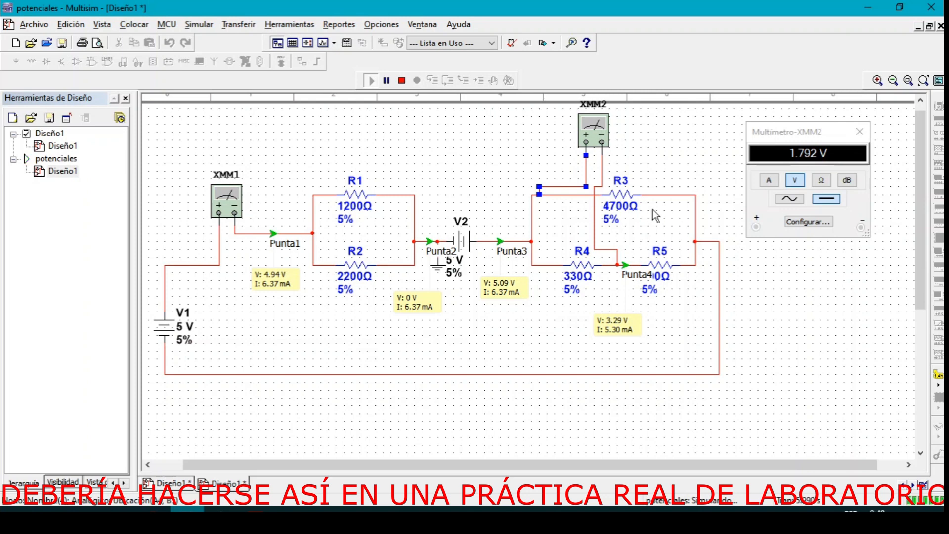
pyautogui.moveTo(610, 154); pyautogui.dragTo(601, 147)
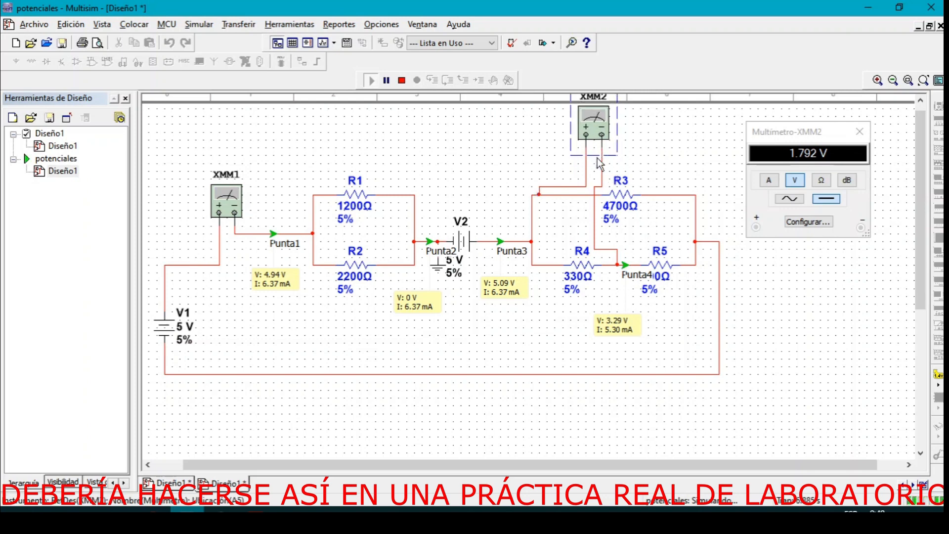
pyautogui.click(401, 80)
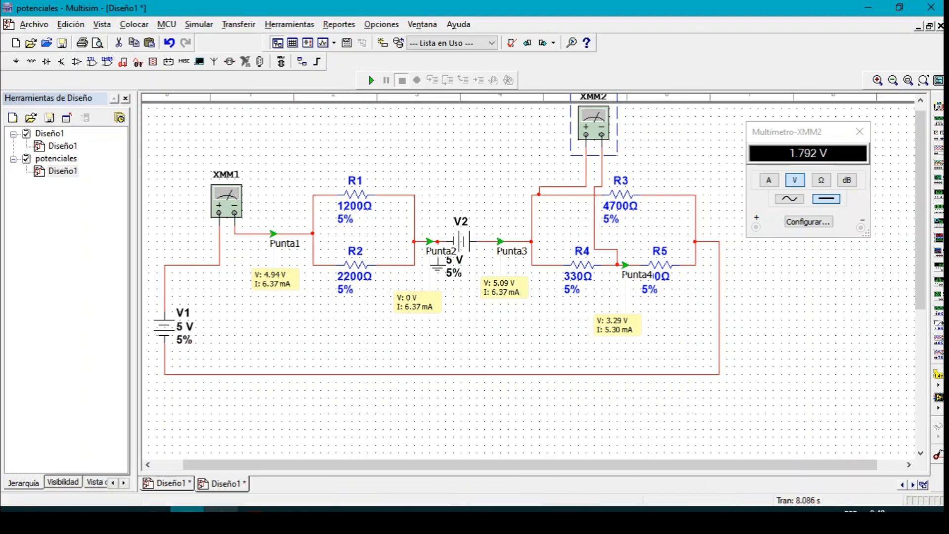
# - Switch to the worksheet in Adobe Acrobat Reader and check the VA and VB columns under Valores medidos in the Potenciales table
pyautogui.click(255, 509)
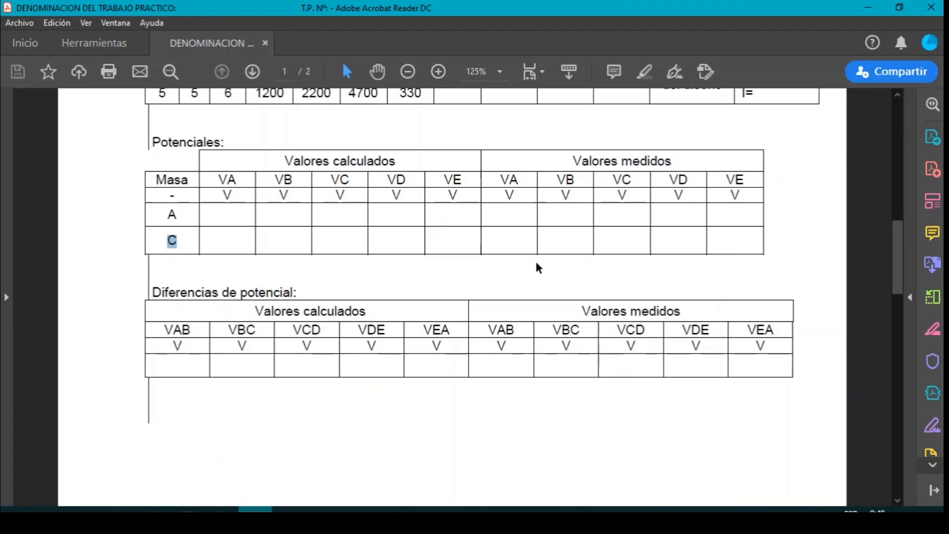
pyautogui.doubleClick(513, 179)
pyautogui.doubleClick(565, 179)
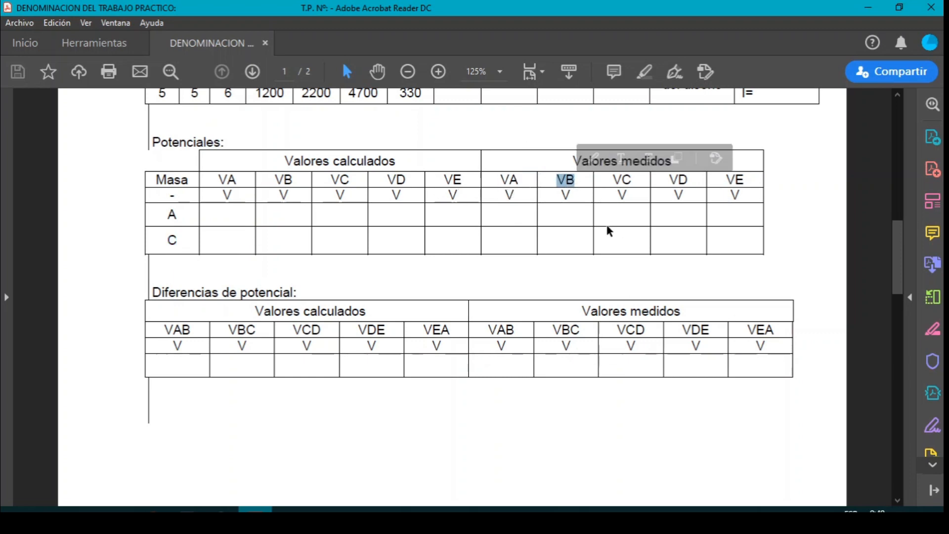